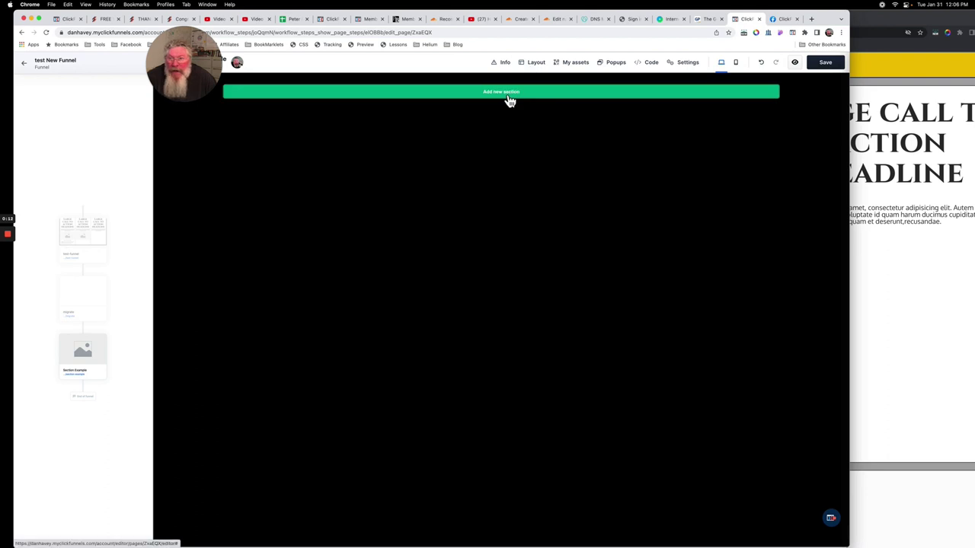
# Add a small blank section to the empty page
pyautogui.click(509, 102)
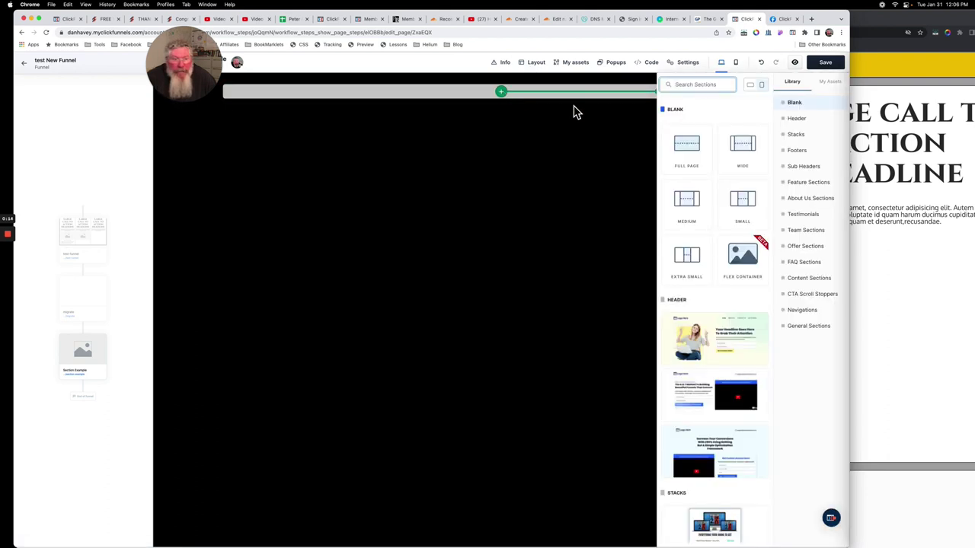
pyautogui.click(693, 262)
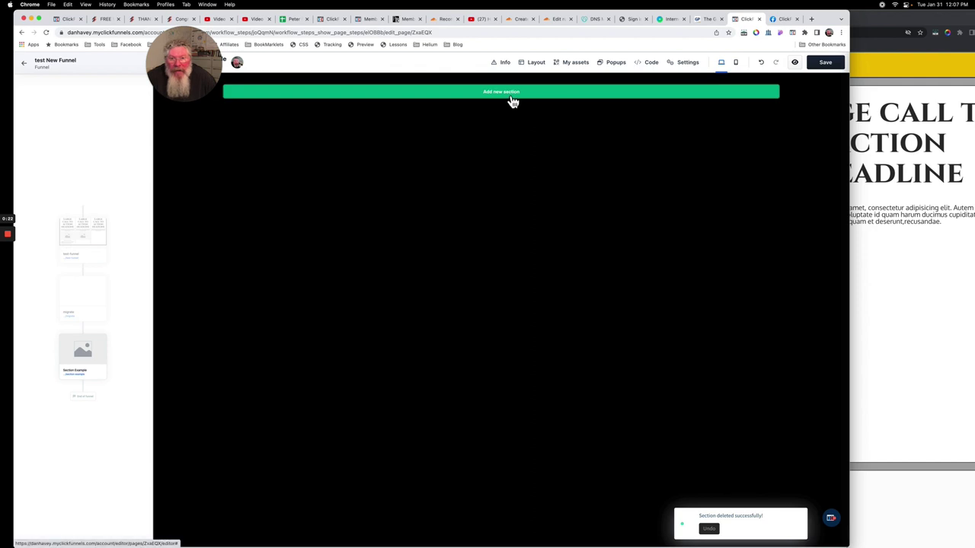
pyautogui.click(512, 95)
pyautogui.click(750, 203)
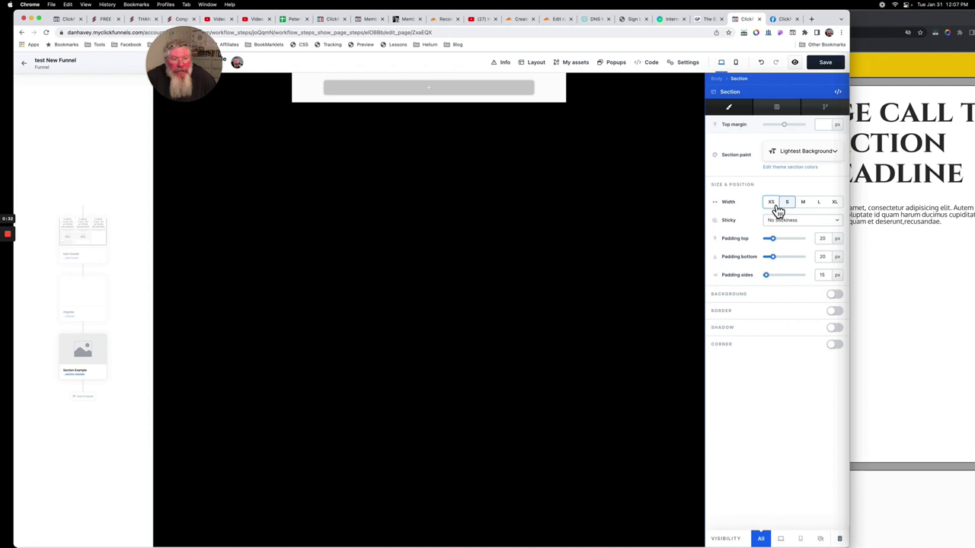
# Keep the section's width at S and set its top margin to 100 px
pyautogui.click(803, 206)
pyautogui.click(790, 207)
pyautogui.moveTo(785, 128); pyautogui.dragTo(822, 135)
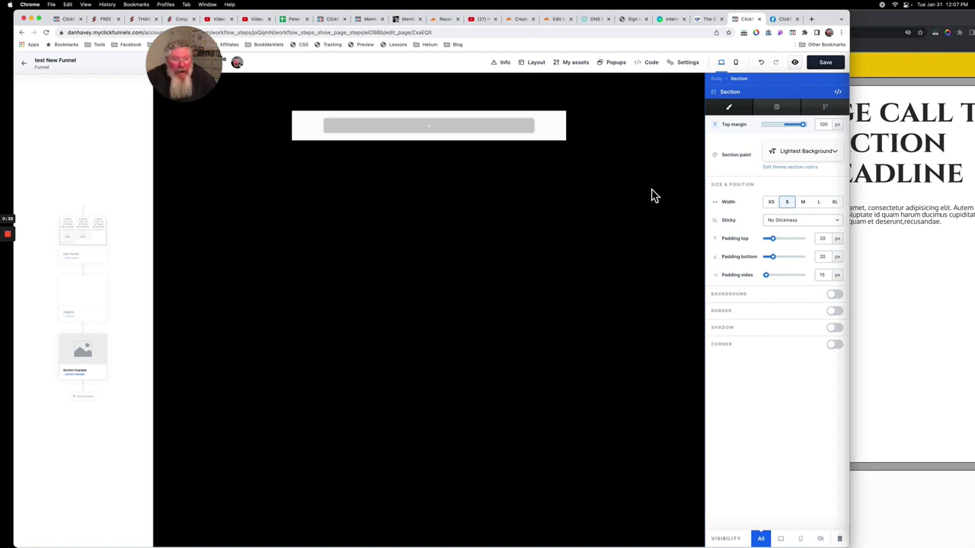
# Enable custom rounded corners on the section and increase the radius of all corners together
pyautogui.click(838, 346)
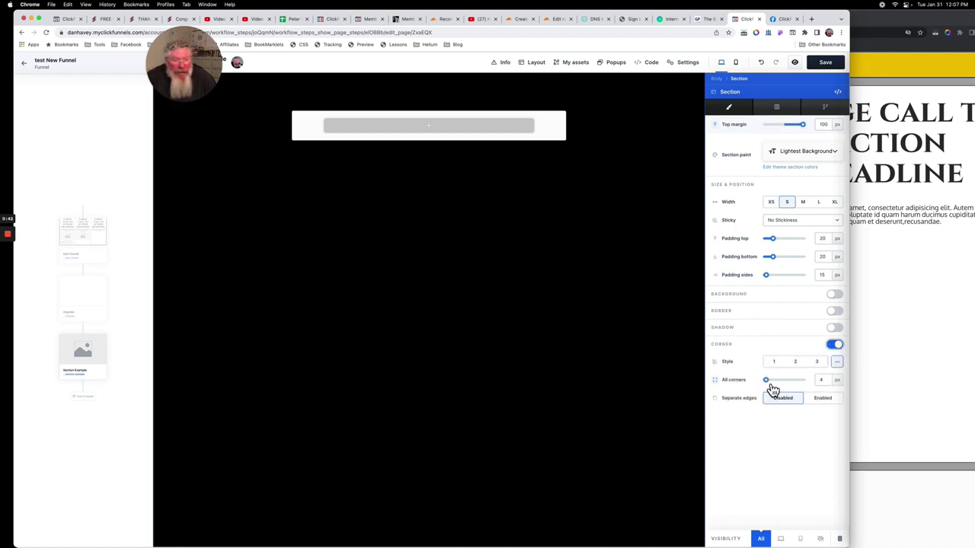
pyautogui.moveTo(773, 390); pyautogui.dragTo(774, 390)
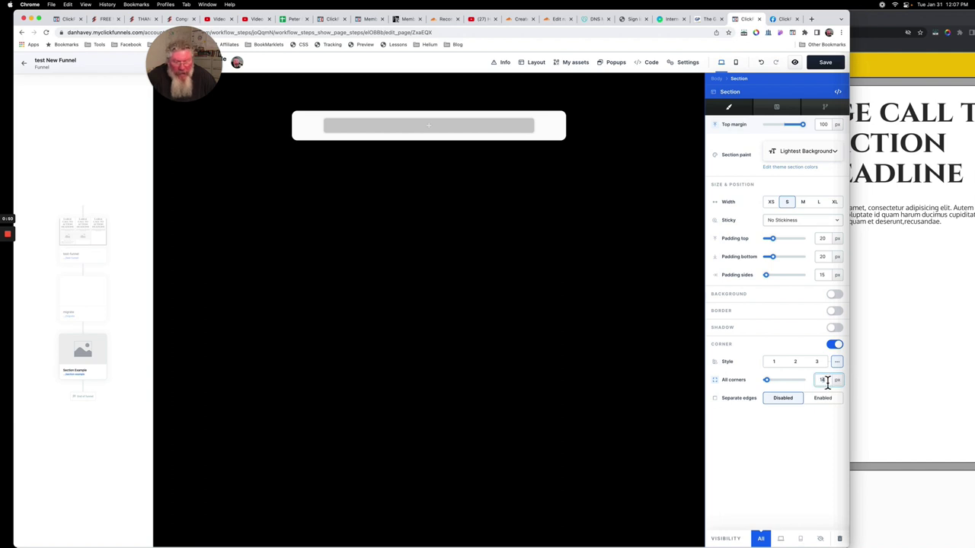
pyautogui.click(563, 168)
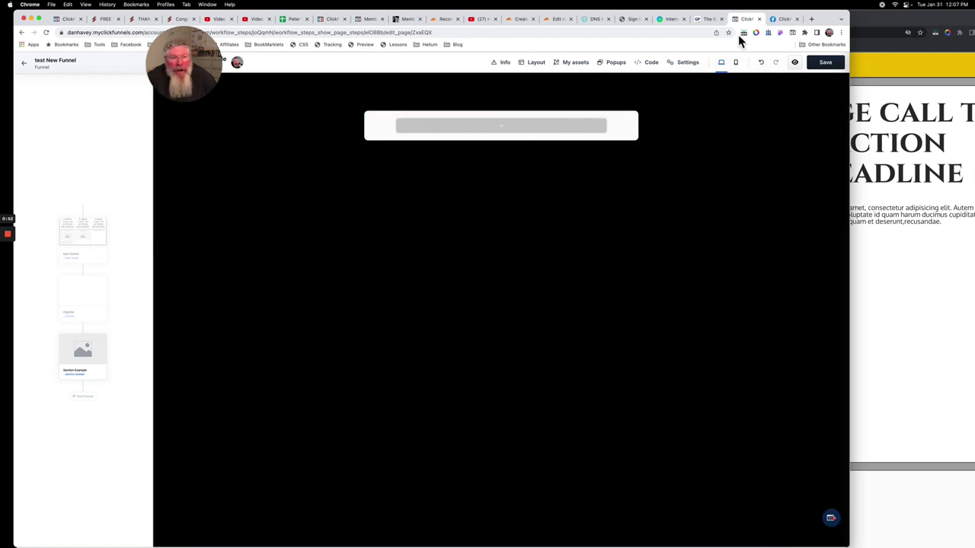
# Check the countdown box example in the Facebook group post, and add a single-column row with a sub headline inside the section
pyautogui.click(789, 19)
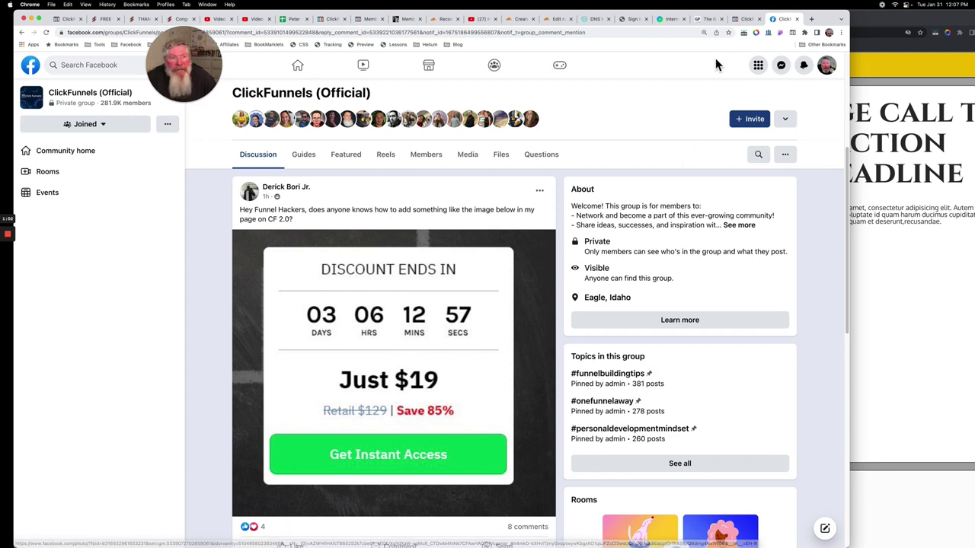
pyautogui.click(743, 20)
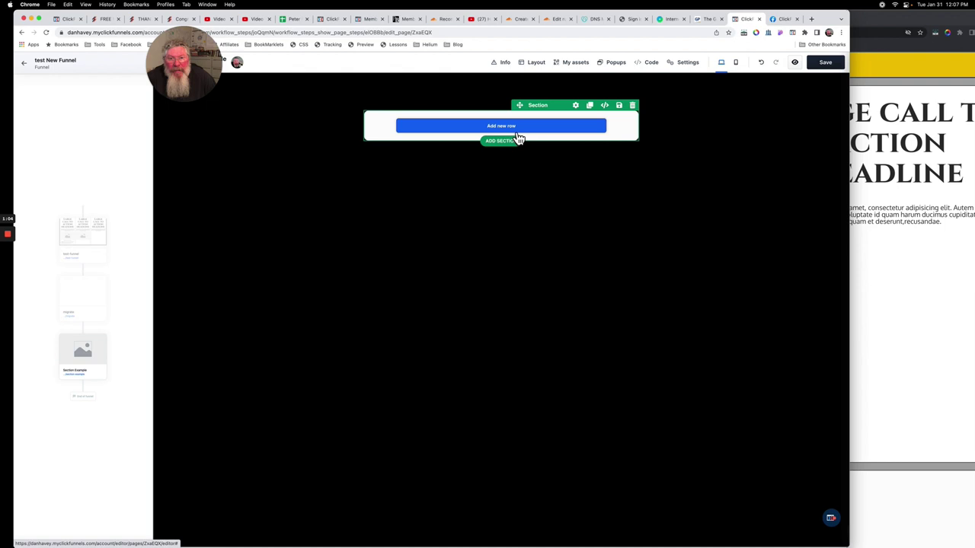
pyautogui.click(517, 137)
pyautogui.click(689, 152)
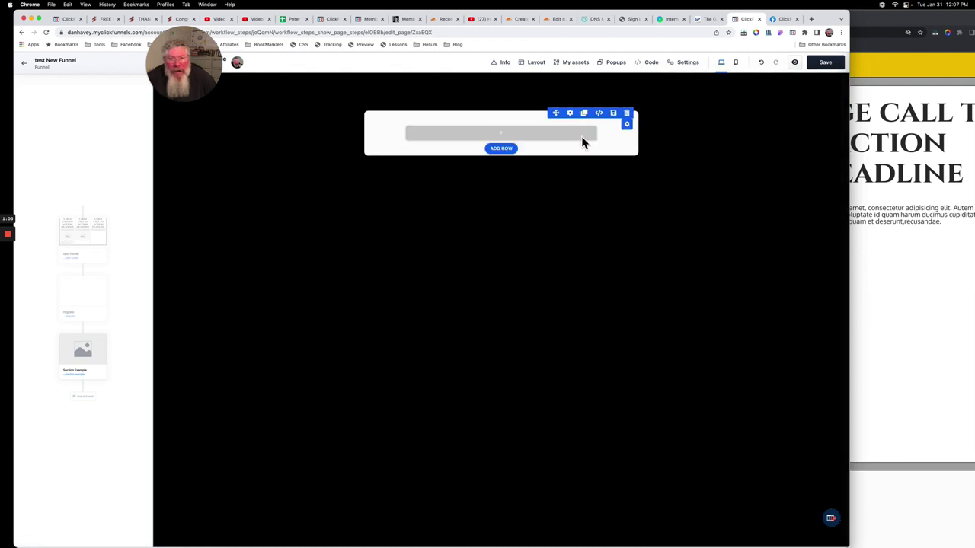
pyautogui.click(509, 135)
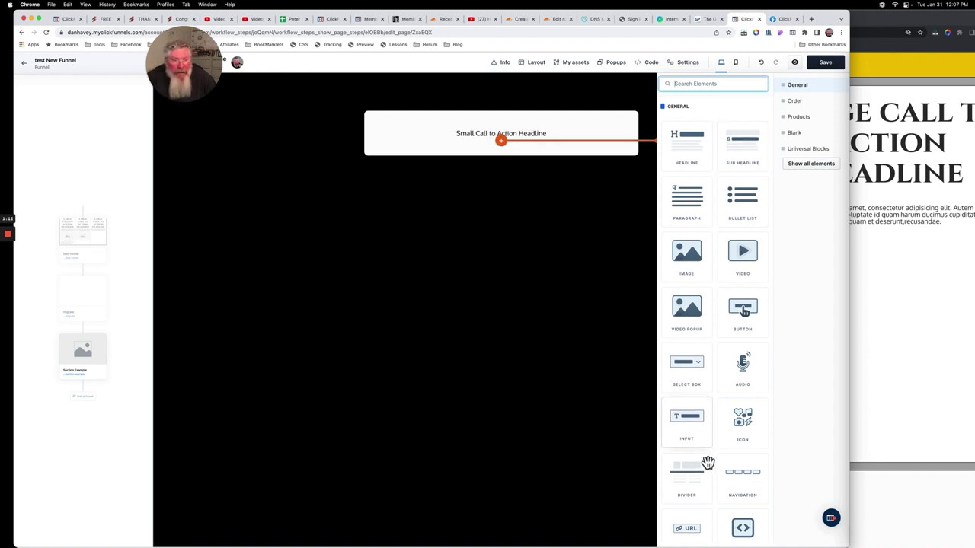
# Add a divider, a countdown element and a second divider below the sub headline
pyautogui.click(698, 483)
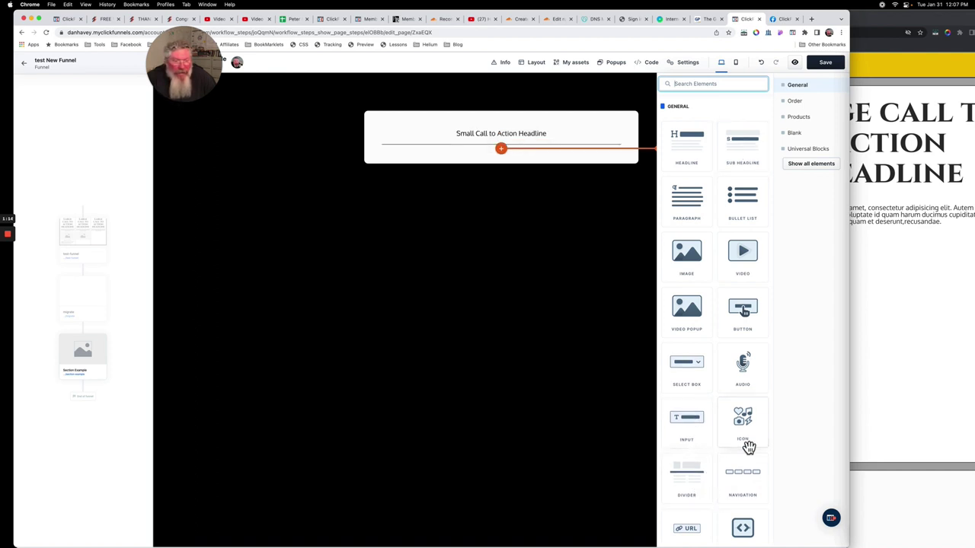
pyautogui.scroll(-1, 748, 448)
pyautogui.scroll(-4, 748, 448)
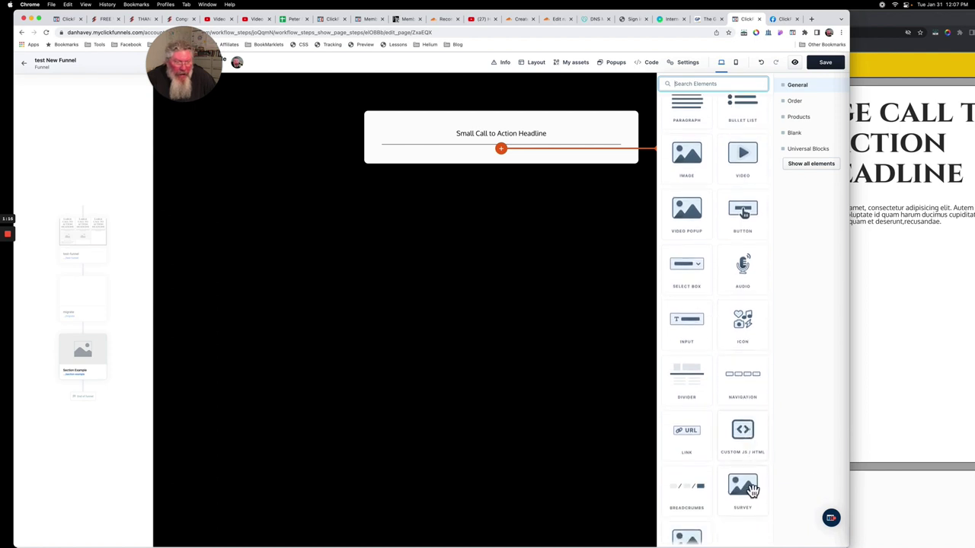
pyautogui.scroll(-4, 753, 460)
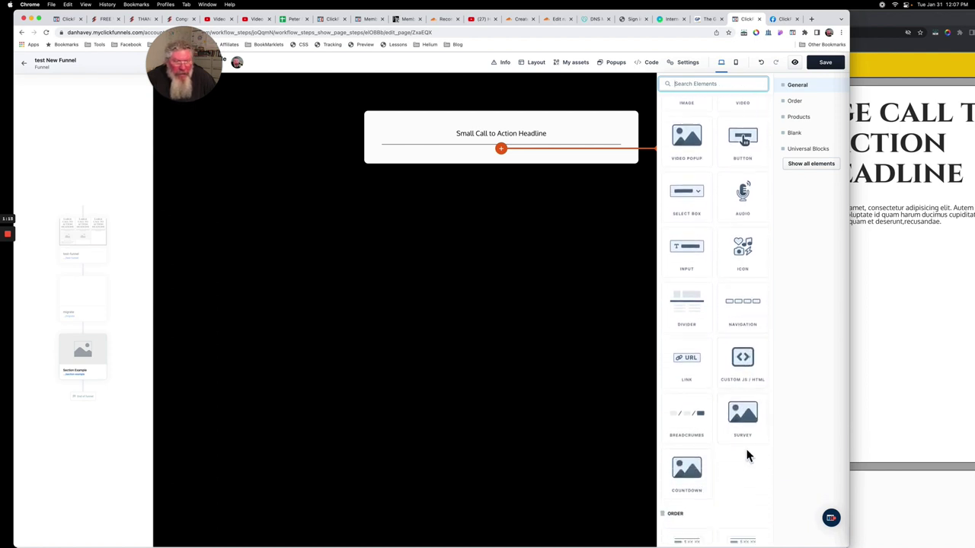
pyautogui.click(698, 476)
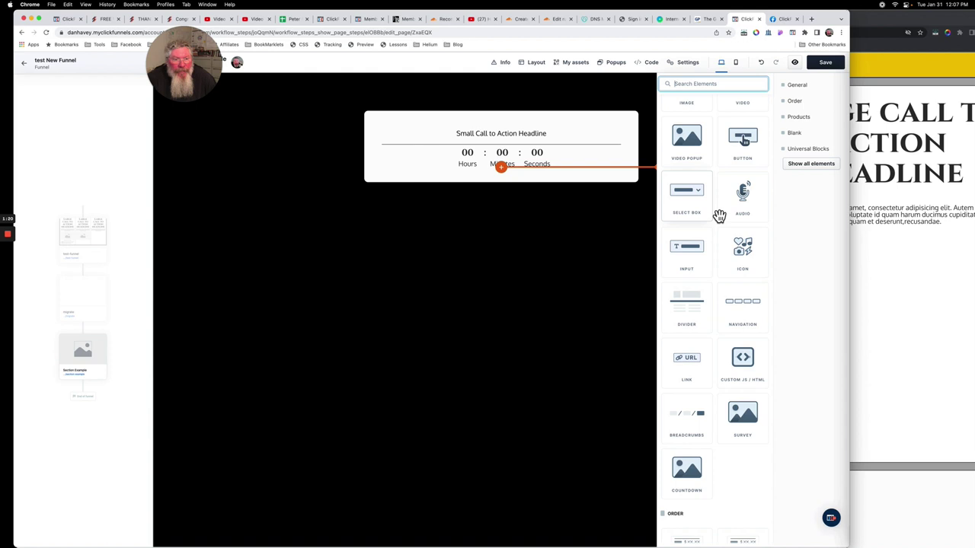
pyautogui.click(688, 314)
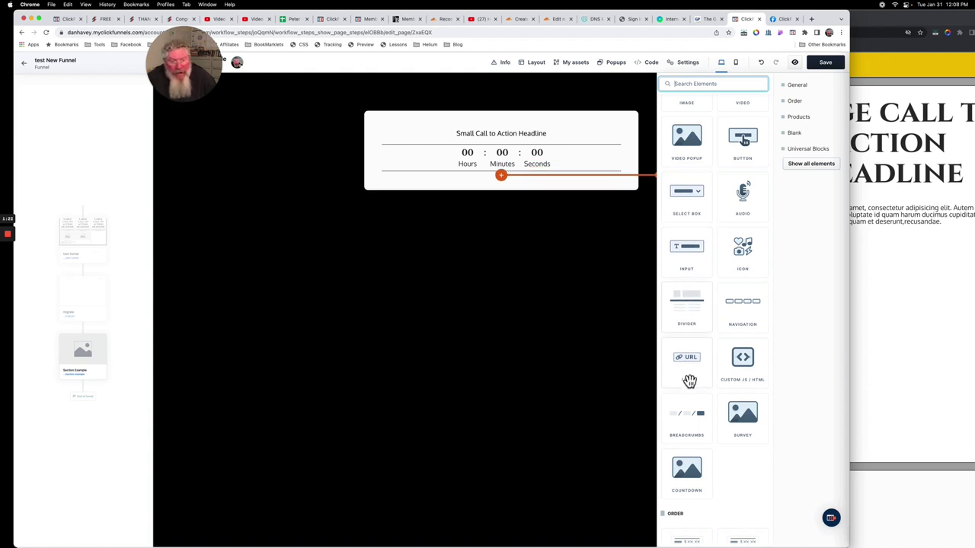
# Add two more sub headlines and a button below the second divider
pyautogui.scroll(8, 745, 229)
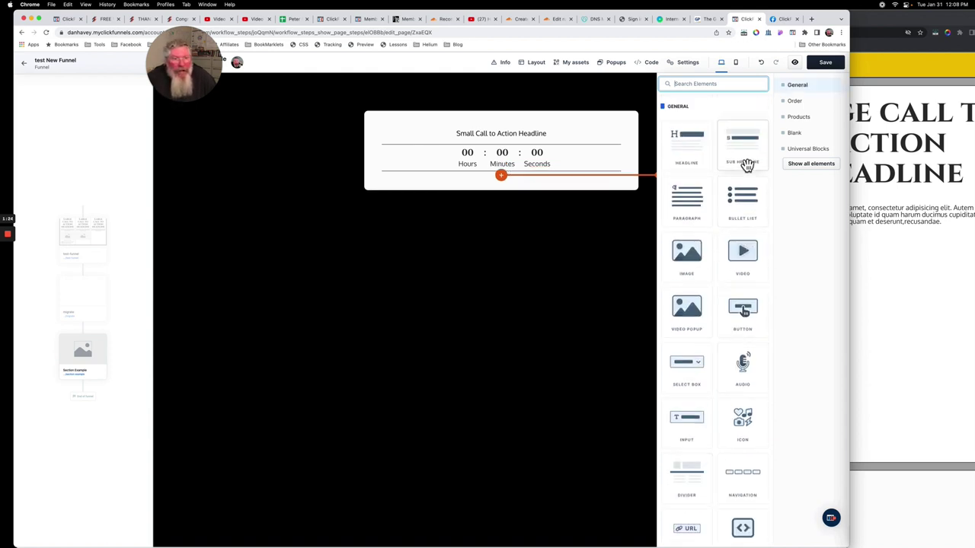
pyautogui.click(747, 163)
pyautogui.click(747, 164)
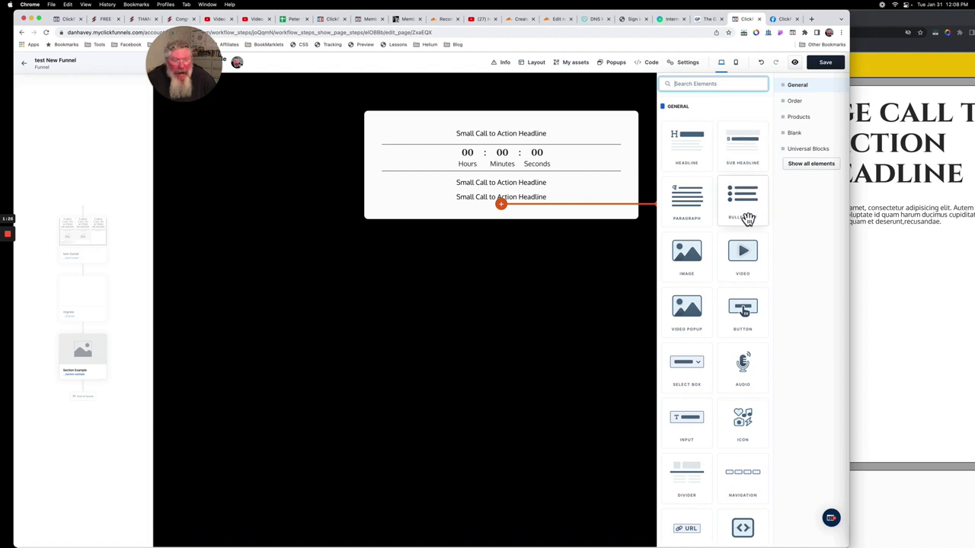
pyautogui.click(756, 326)
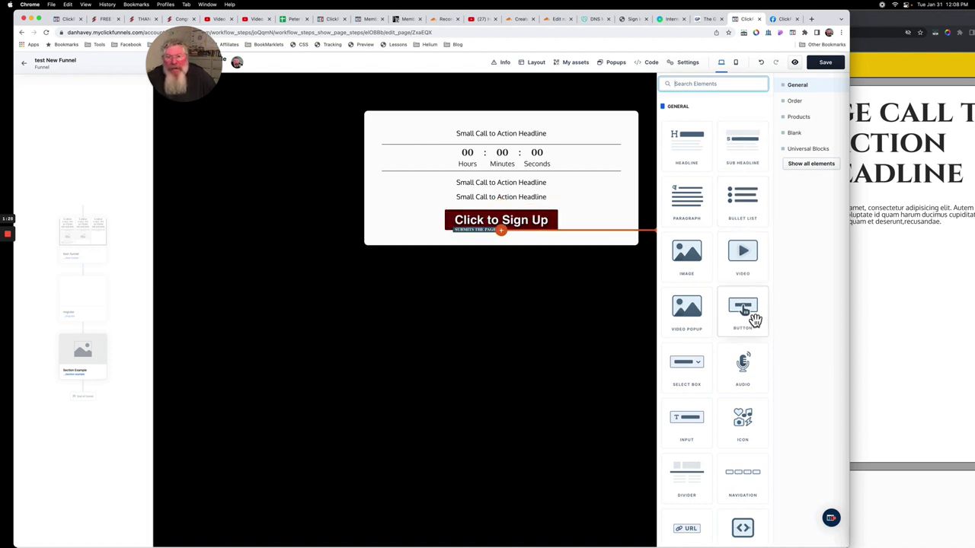
pyautogui.click(570, 159)
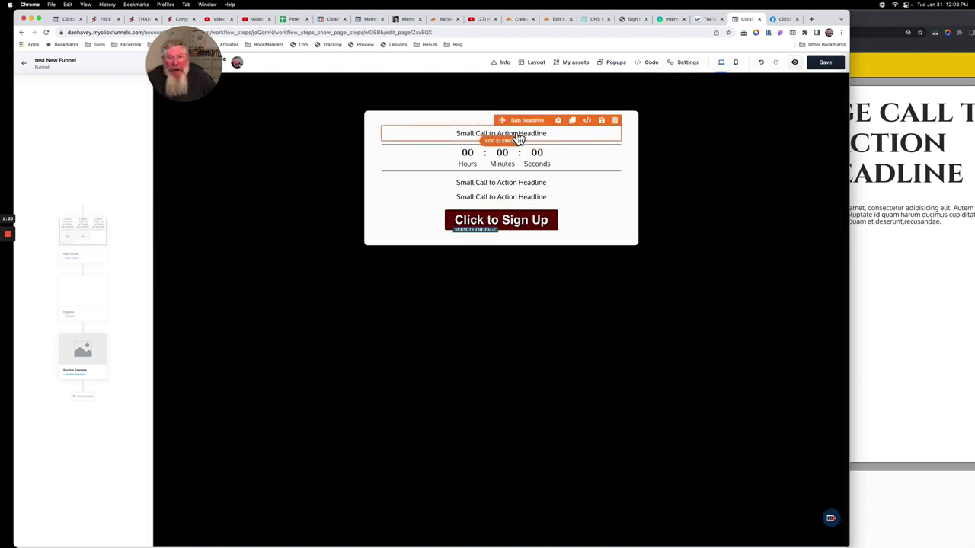
# Override the topmost sub headline's typography style and enlarge its font size
pyautogui.click(563, 130)
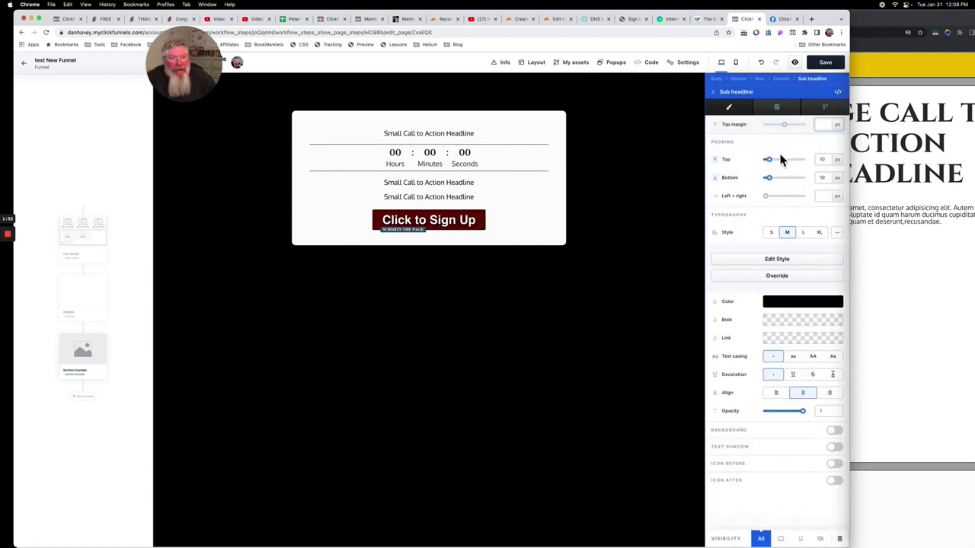
pyautogui.click(796, 281)
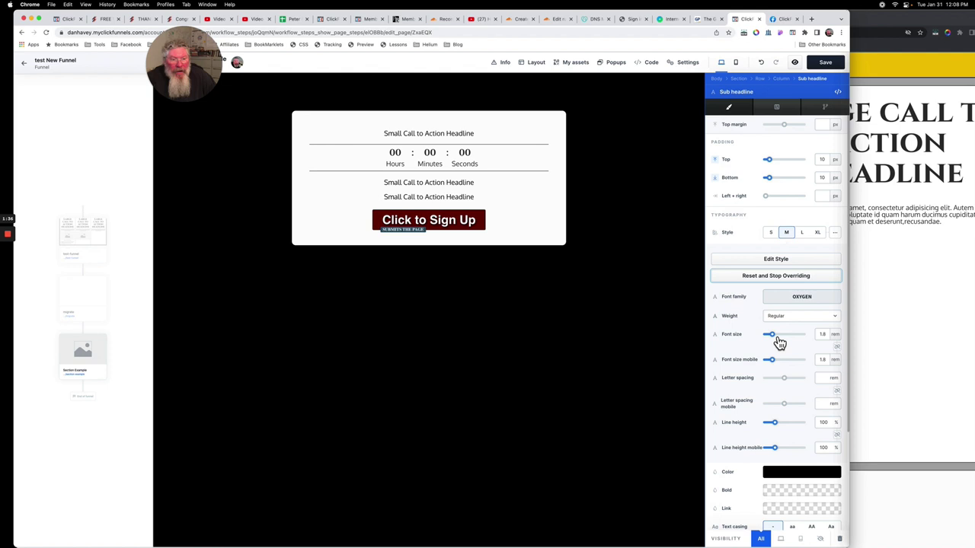
pyautogui.click(778, 336)
pyautogui.moveTo(781, 343); pyautogui.dragTo(783, 342)
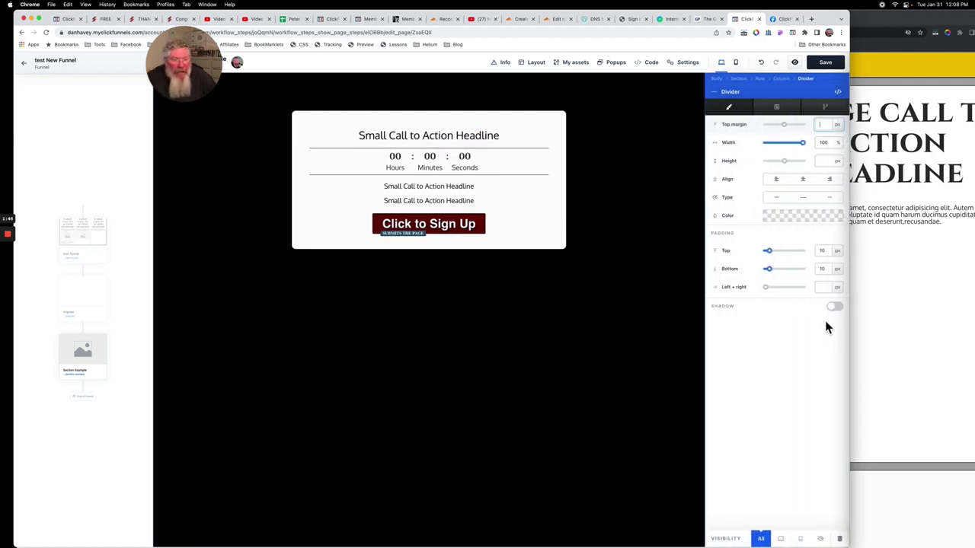
# Set the width of the divider above the countdown to 90% and align it to the center
pyautogui.click(801, 145)
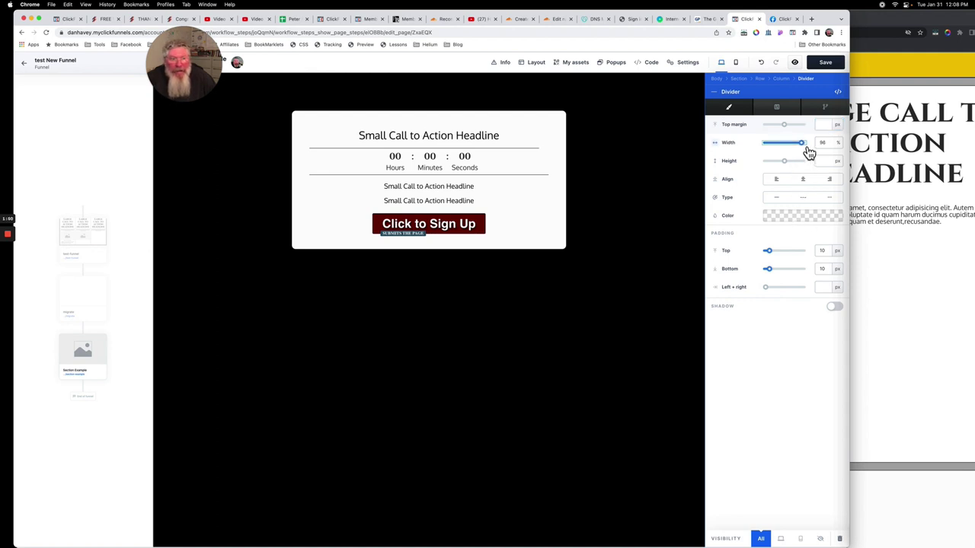
pyautogui.moveTo(808, 150); pyautogui.dragTo(807, 152)
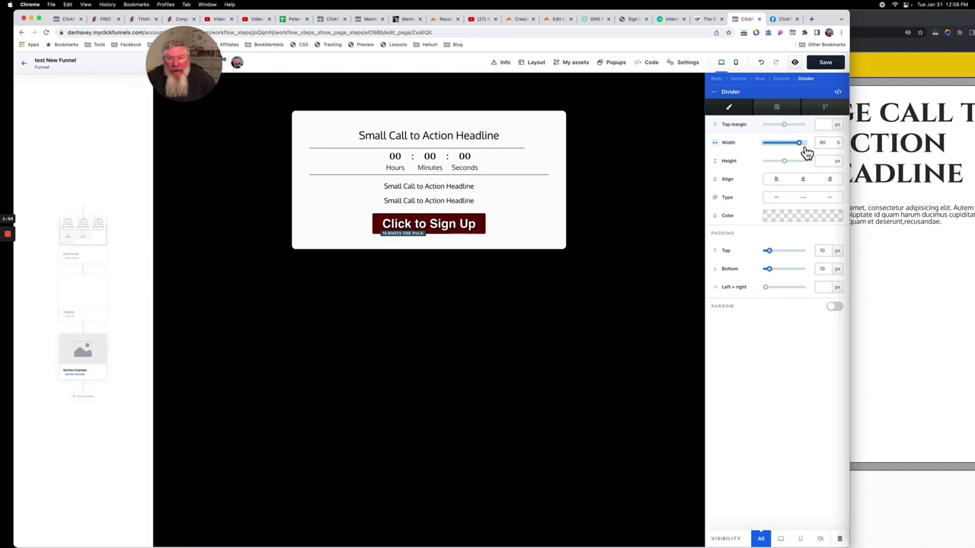
pyautogui.click(810, 187)
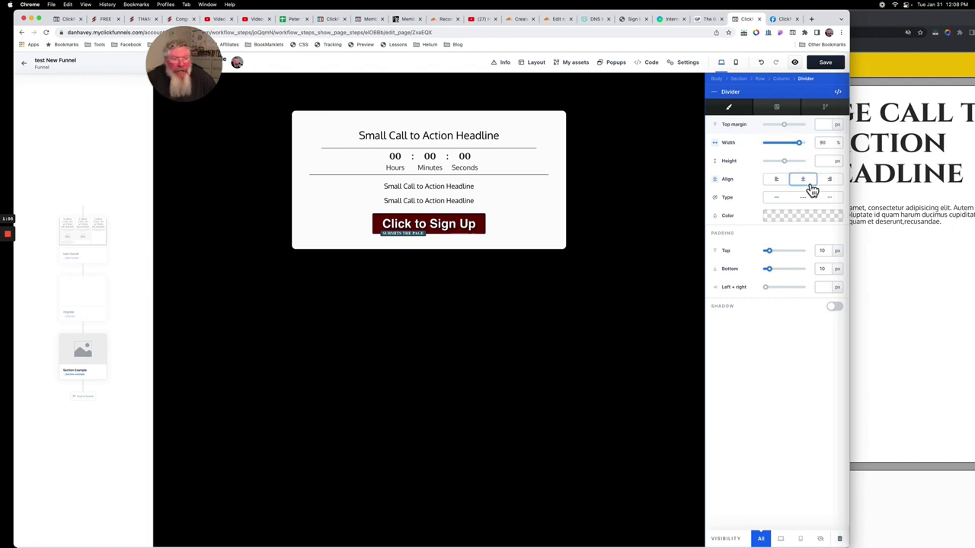
# Color the divider above the countdown black (000000) with 30% alpha
pyautogui.click(805, 227)
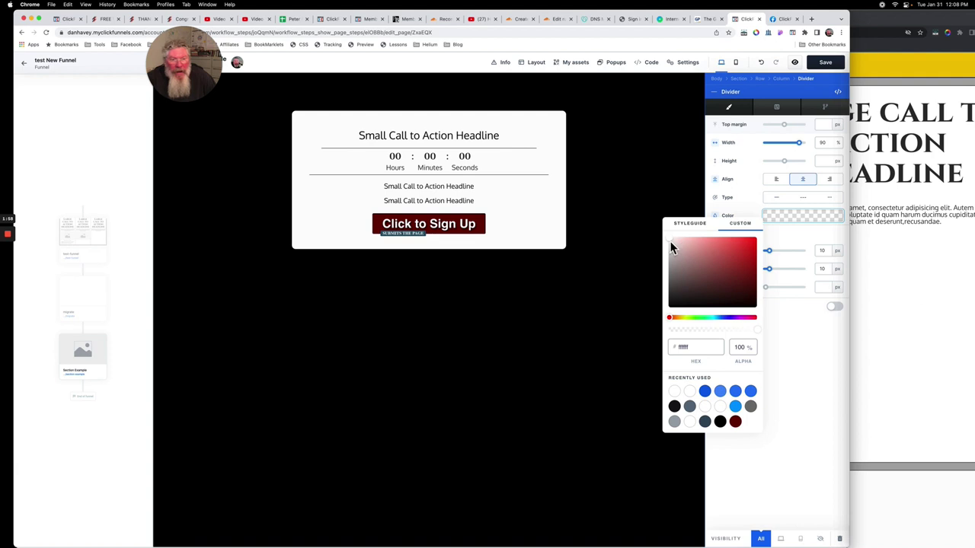
pyautogui.moveTo(669, 241); pyautogui.dragTo(692, 346)
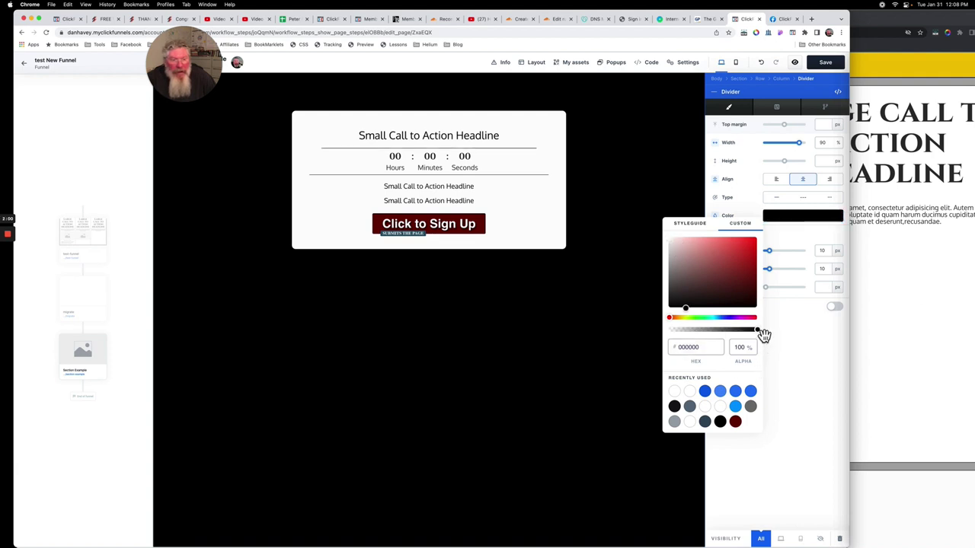
pyautogui.moveTo(759, 331); pyautogui.dragTo(696, 335)
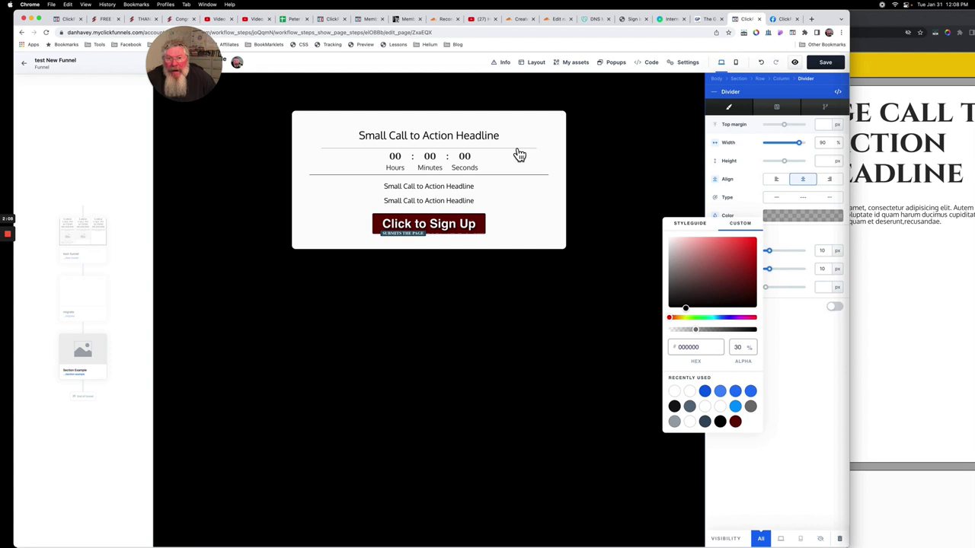
pyautogui.press('Escape')
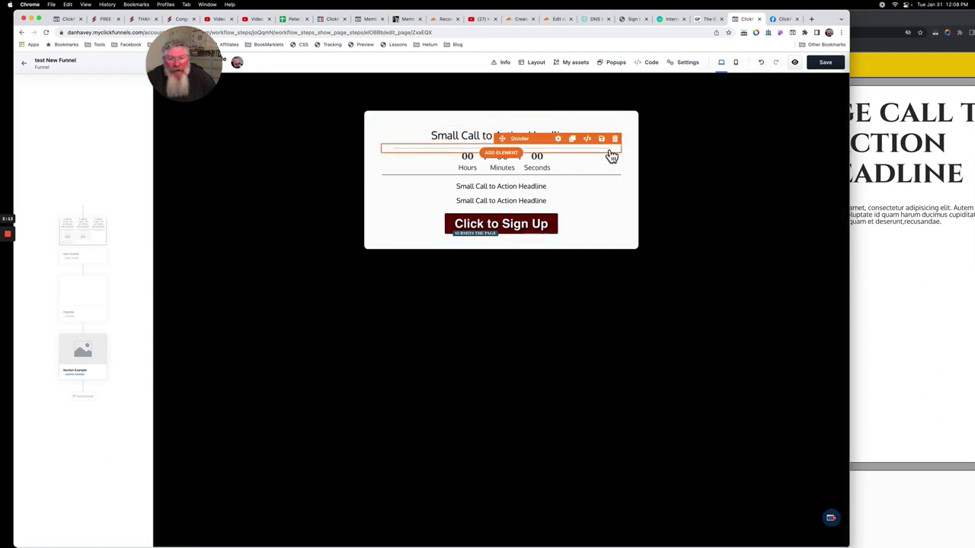
# Replace the divider below the countdown with a copy of the styled one, and increase the upper divider's top and bottom padding
pyautogui.click(573, 140)
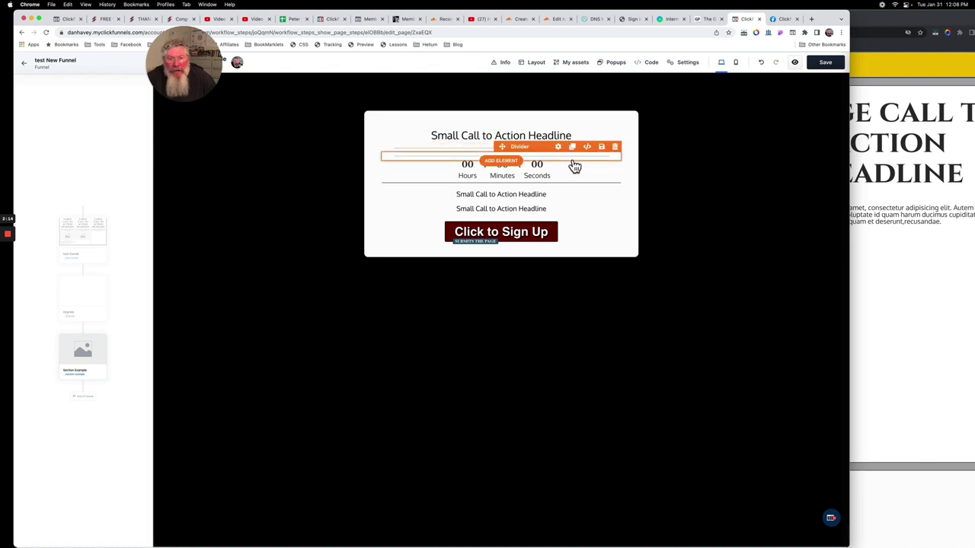
pyautogui.moveTo(575, 166); pyautogui.dragTo(572, 211)
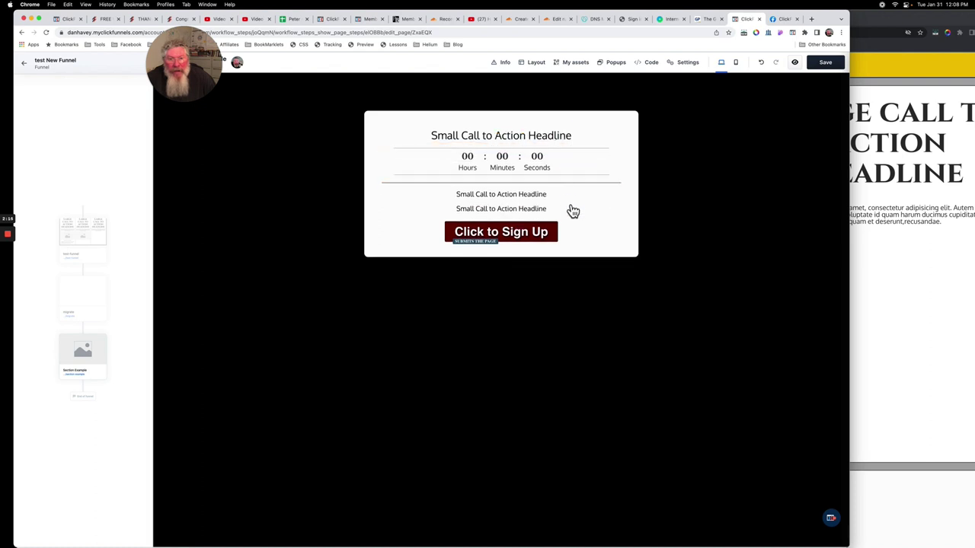
pyautogui.click(614, 175)
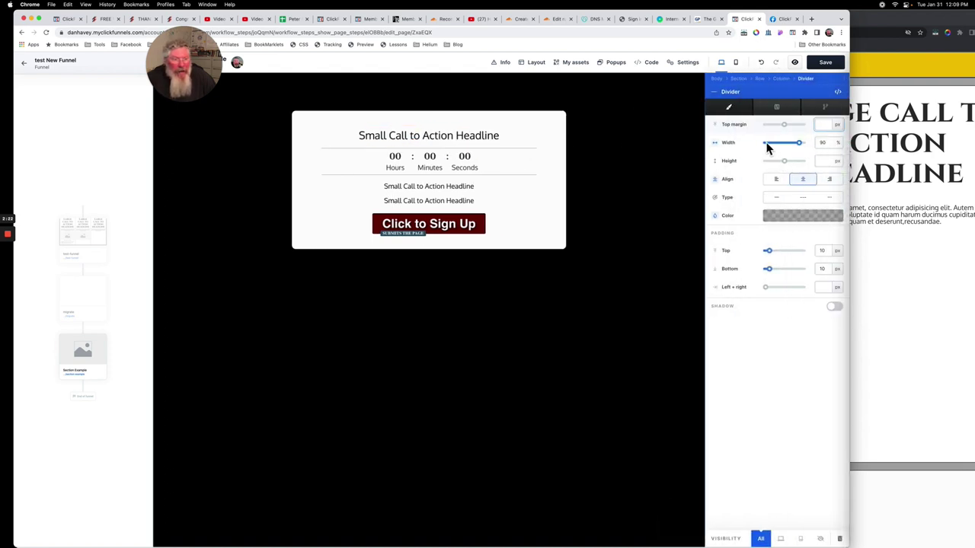
pyautogui.moveTo(776, 258); pyautogui.dragTo(781, 276)
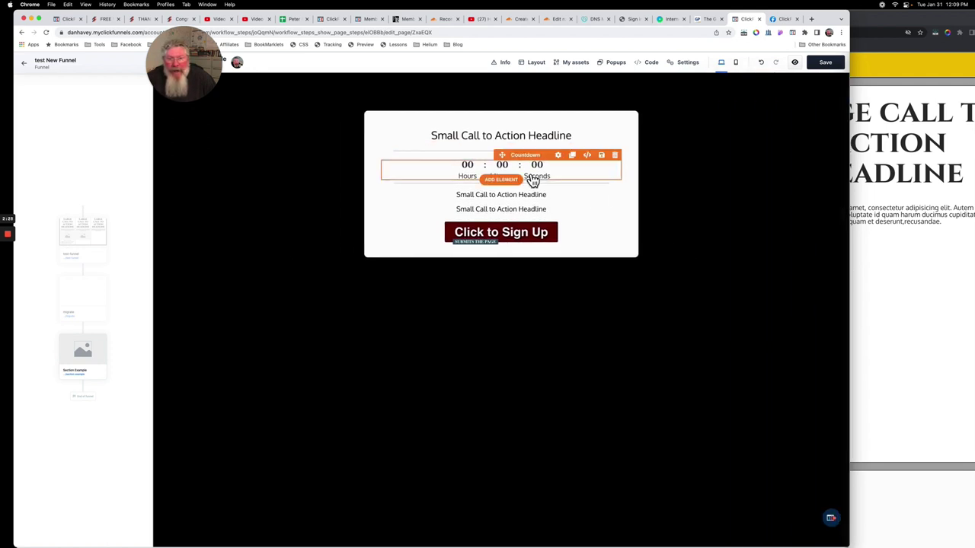
# Hide the countdown's time colons and show its days, checking against the reference image in the Facebook group post
pyautogui.click(560, 165)
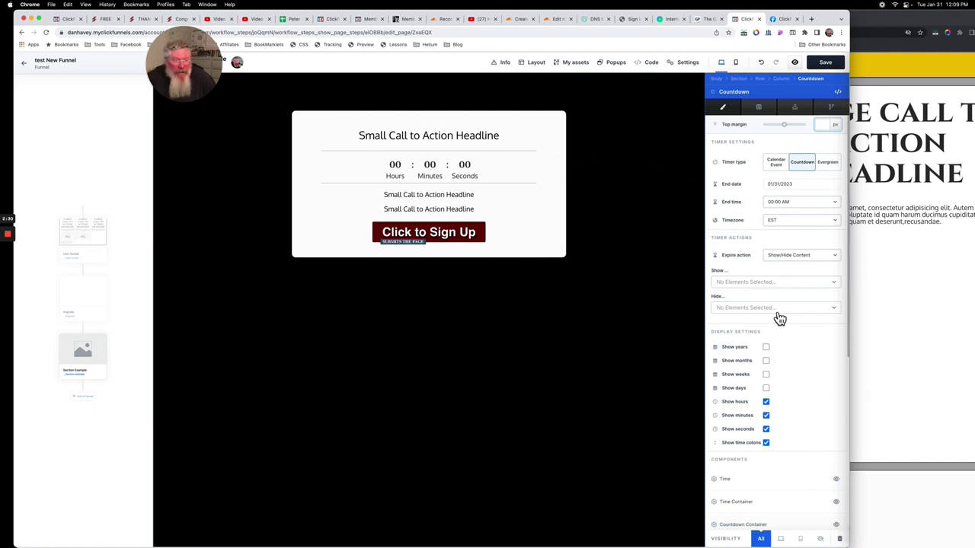
pyautogui.click(766, 442)
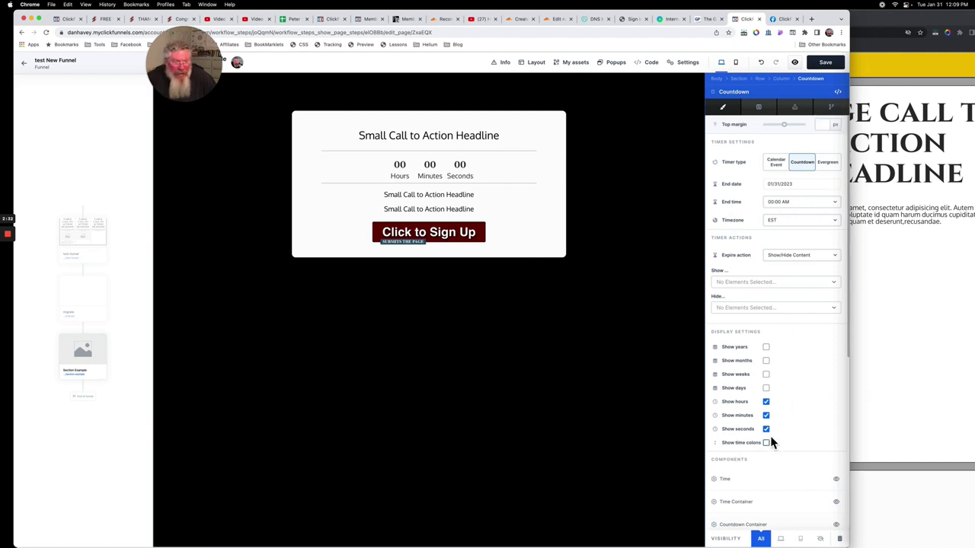
pyautogui.click(767, 388)
pyautogui.click(791, 20)
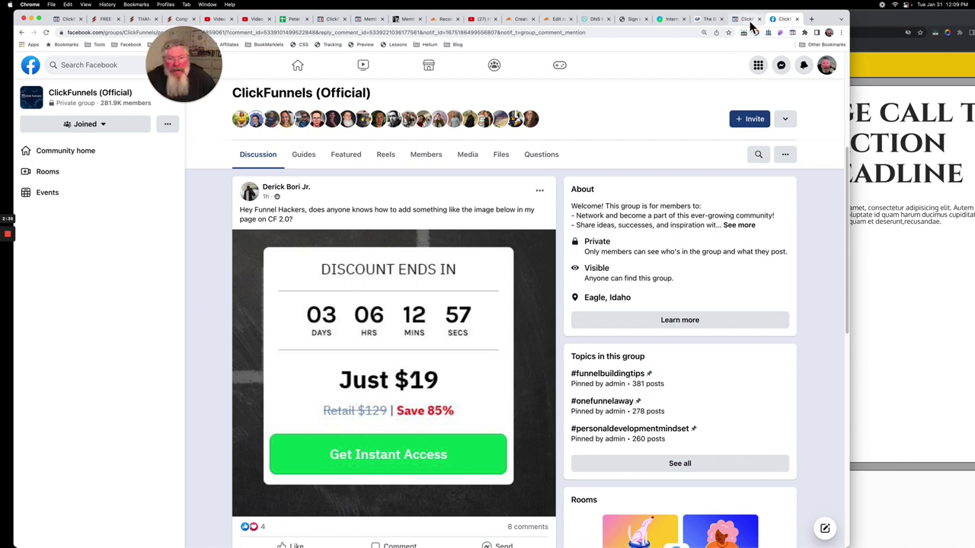
pyautogui.click(750, 23)
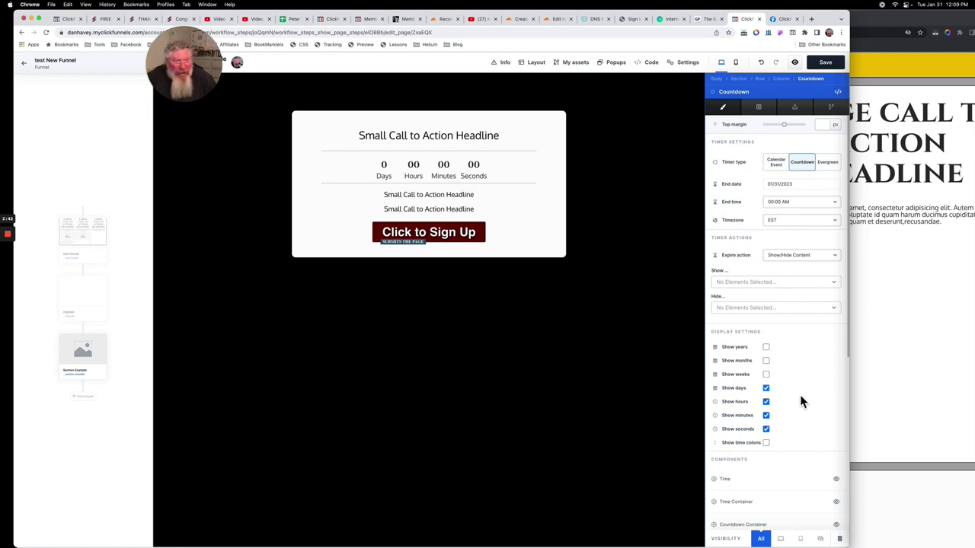
pyautogui.click(769, 185)
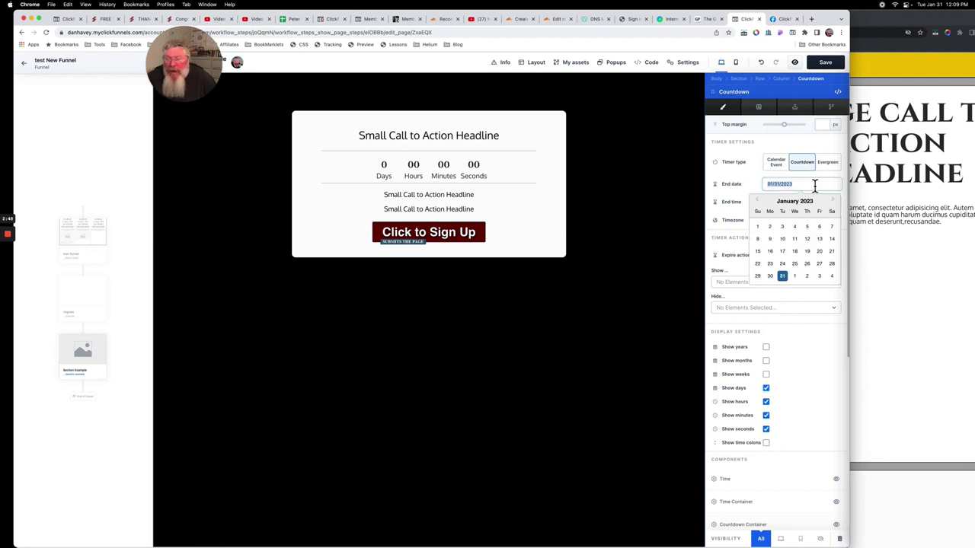
pyautogui.click(806, 348)
# Override the typography of the countdown's Time component and set its font size to 3.9 rem
pyautogui.click(731, 484)
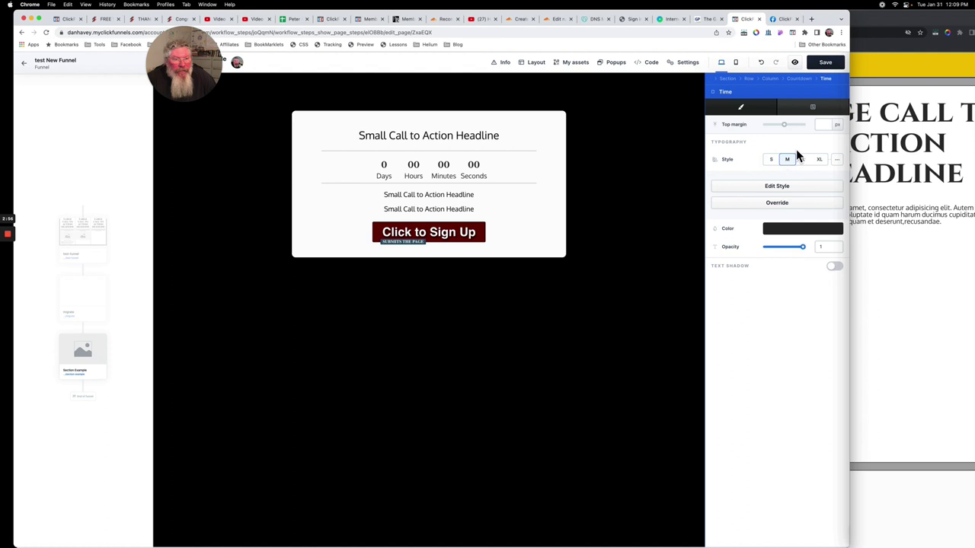
pyautogui.click(794, 205)
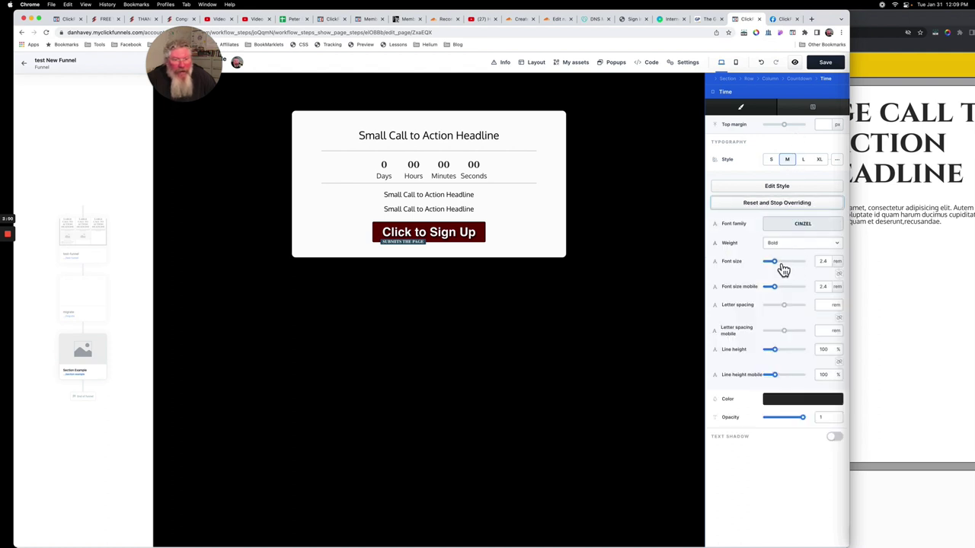
pyautogui.moveTo(783, 267); pyautogui.dragTo(788, 270)
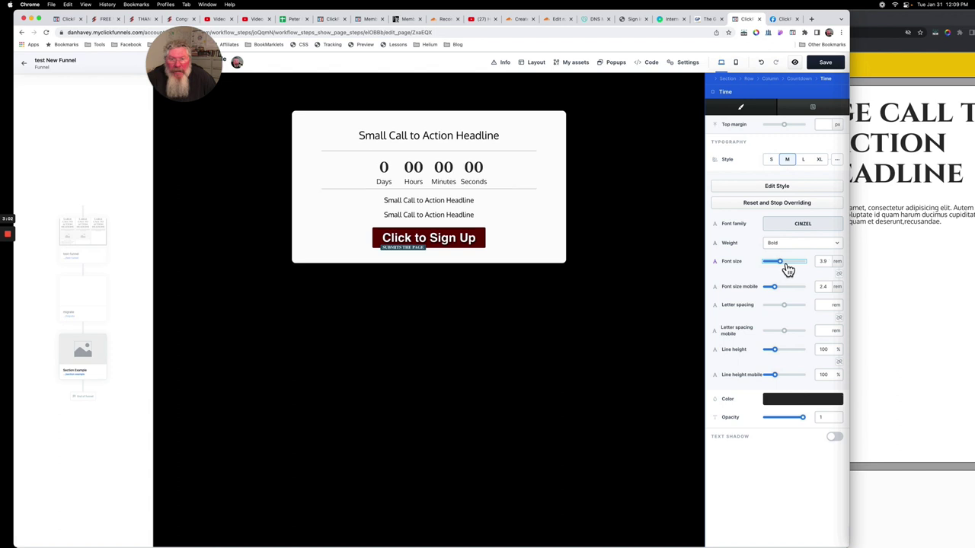
# Override the typography of the countdown's Label component and enlarge its font size to about 2.8 rem
pyautogui.click(799, 81)
pyautogui.scroll(-3, 783, 317)
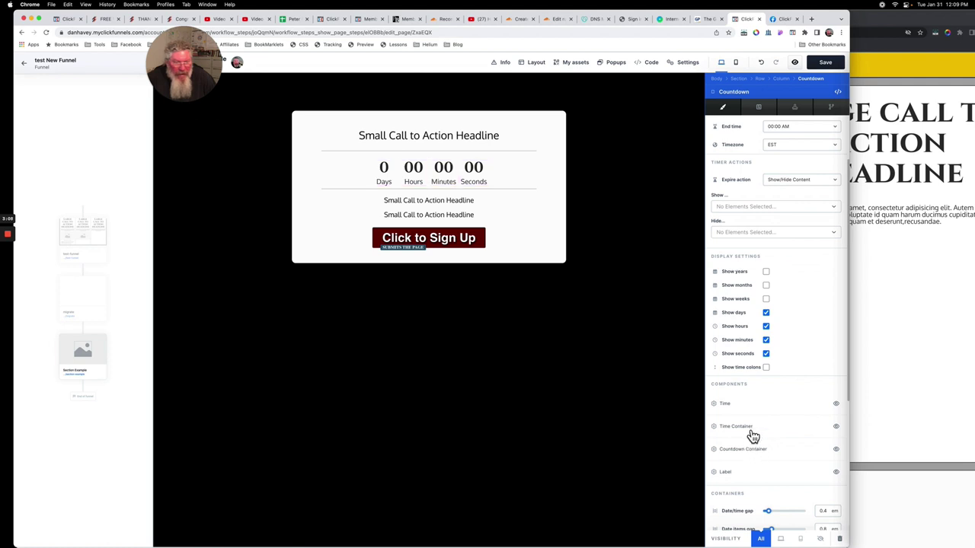
pyautogui.click(730, 474)
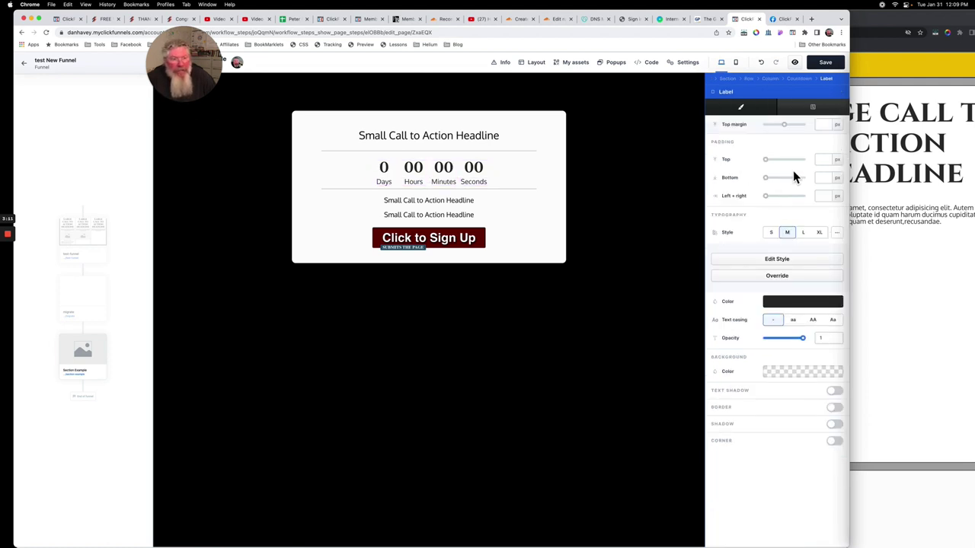
pyautogui.click(790, 279)
pyautogui.moveTo(781, 345); pyautogui.dragTo(785, 345)
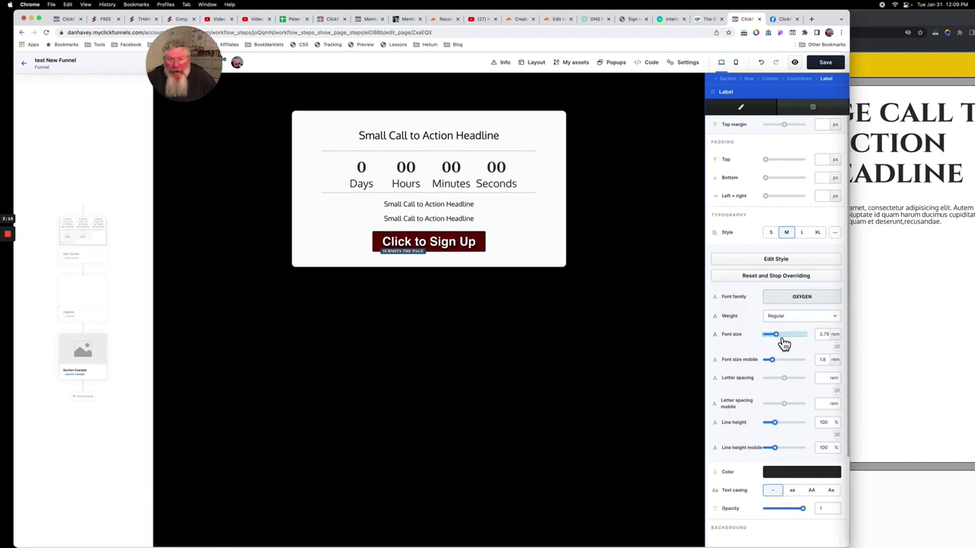
pyautogui.click(528, 211)
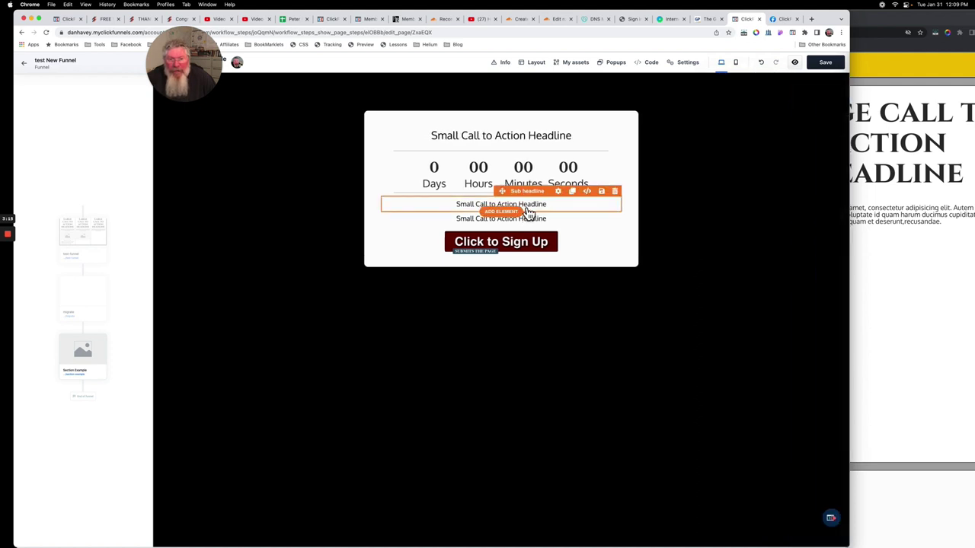
# Following the reference image, strike through "Small Call" in the sub headline directly above the button and replace "to" with "|"
pyautogui.click(782, 19)
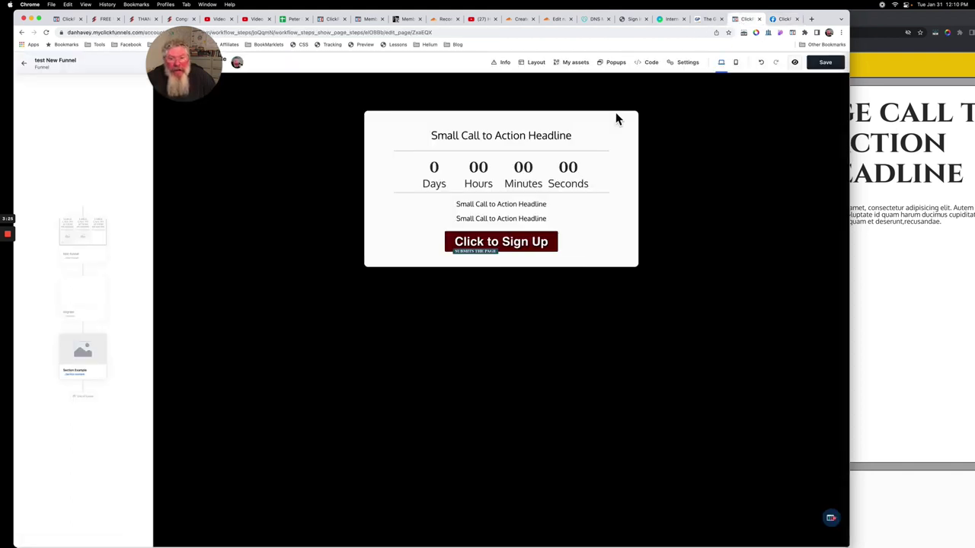
pyautogui.click(745, 19)
pyautogui.click(503, 220)
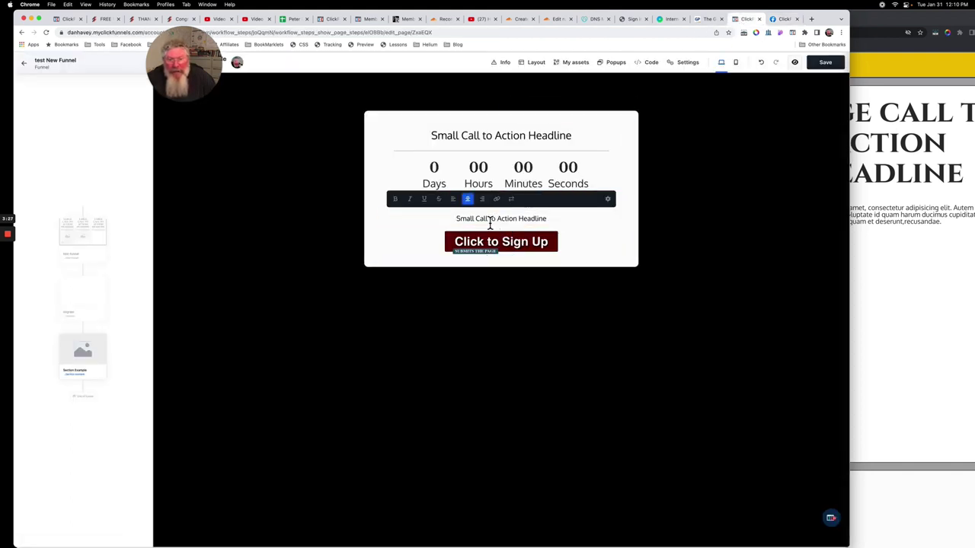
pyautogui.moveTo(489, 222); pyautogui.dragTo(472, 224)
pyautogui.click(438, 199)
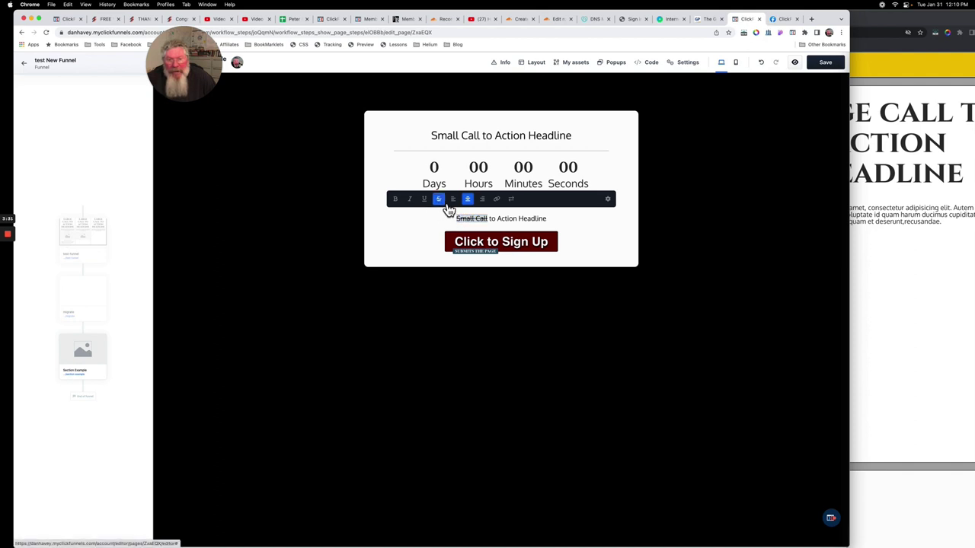
pyautogui.click(495, 220)
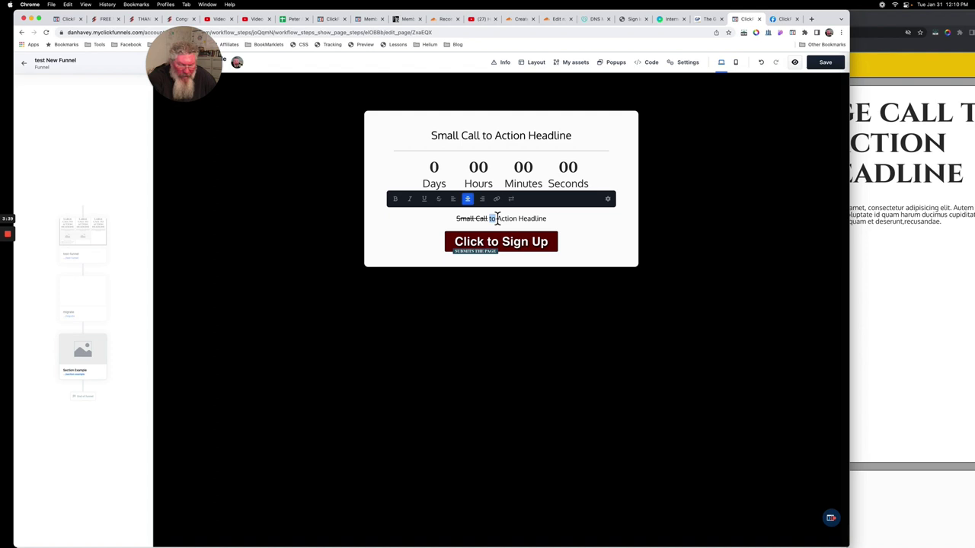
pyautogui.press('BackSpace')
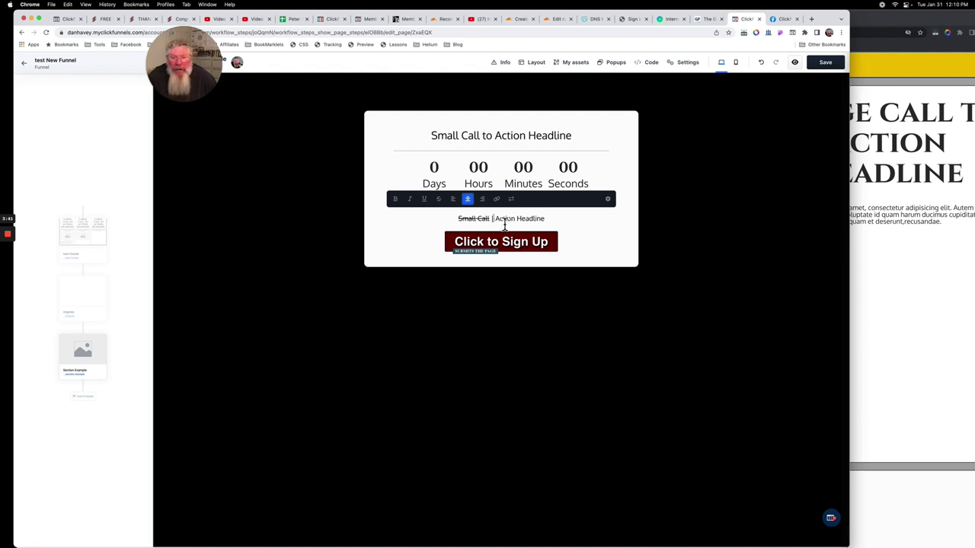
# Override the typography of the partly struck-through sub headline and set its font size to 3.12 rem
pyautogui.click(608, 200)
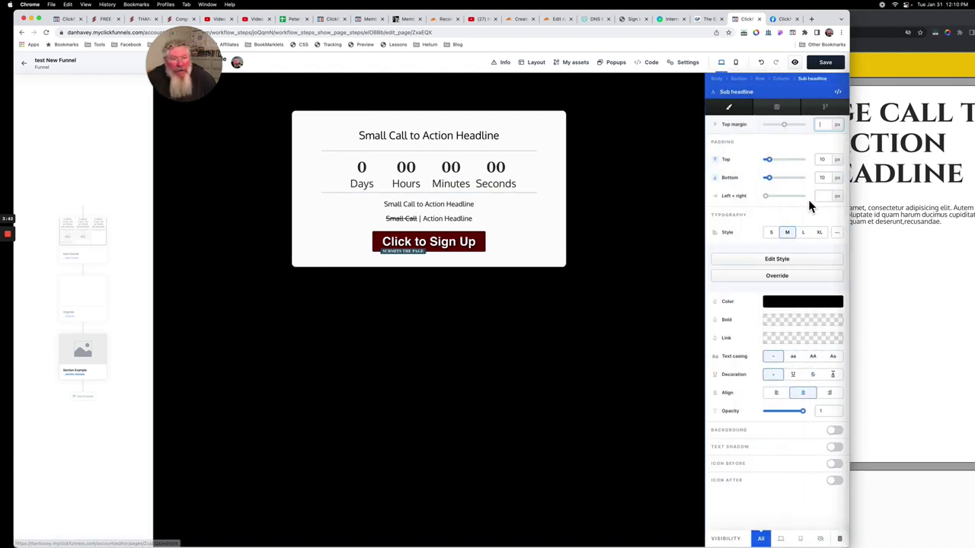
pyautogui.click(797, 278)
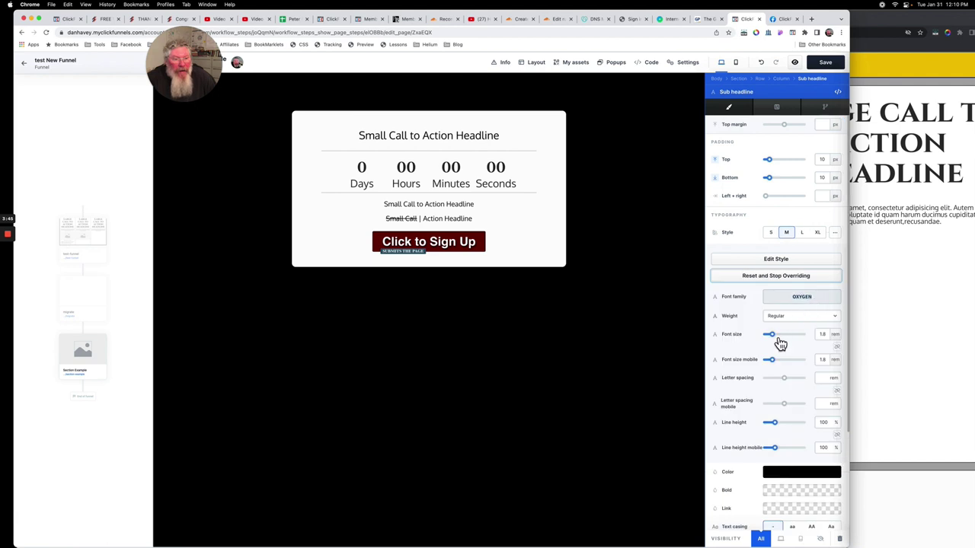
pyautogui.moveTo(781, 343); pyautogui.dragTo(786, 342)
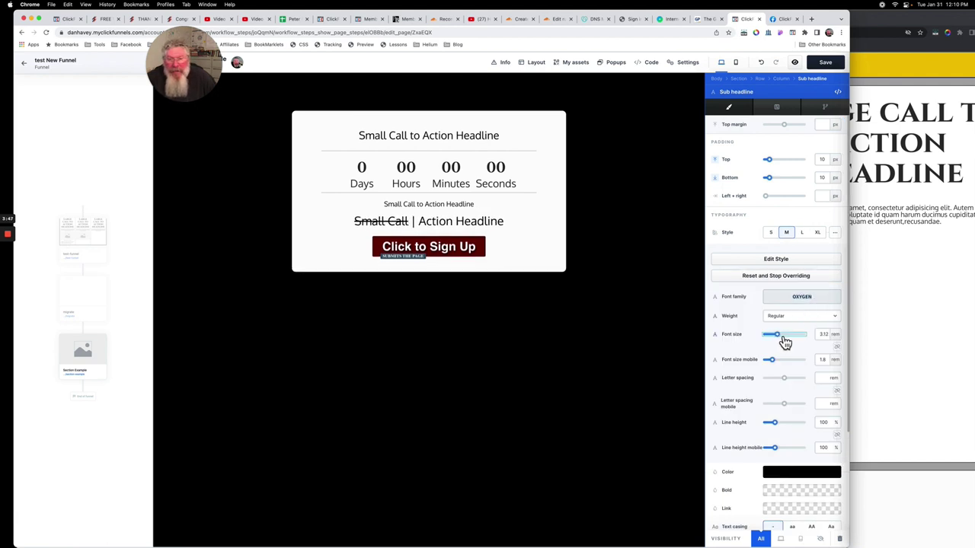
pyautogui.click(555, 256)
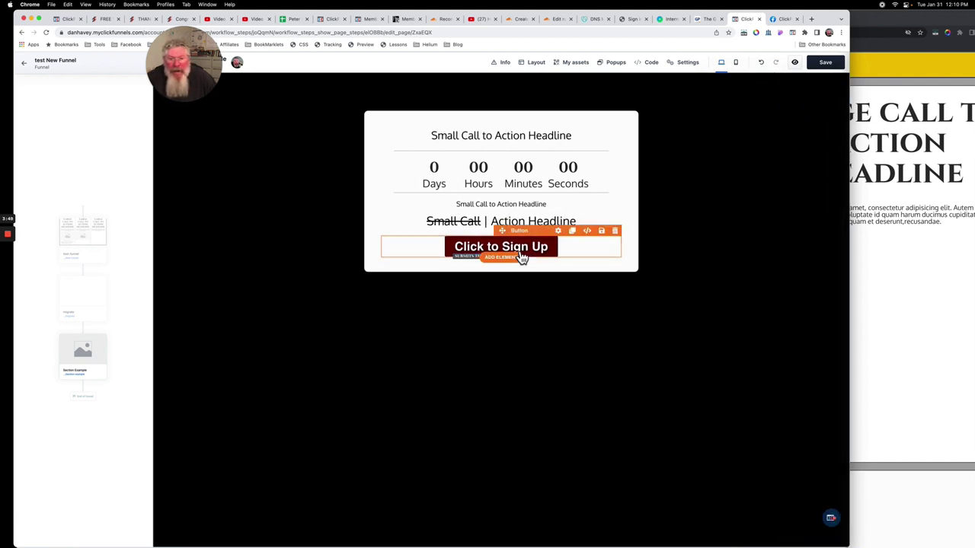
# Apply the Modern Button template to the Click to Sign Up button
pyautogui.click(566, 240)
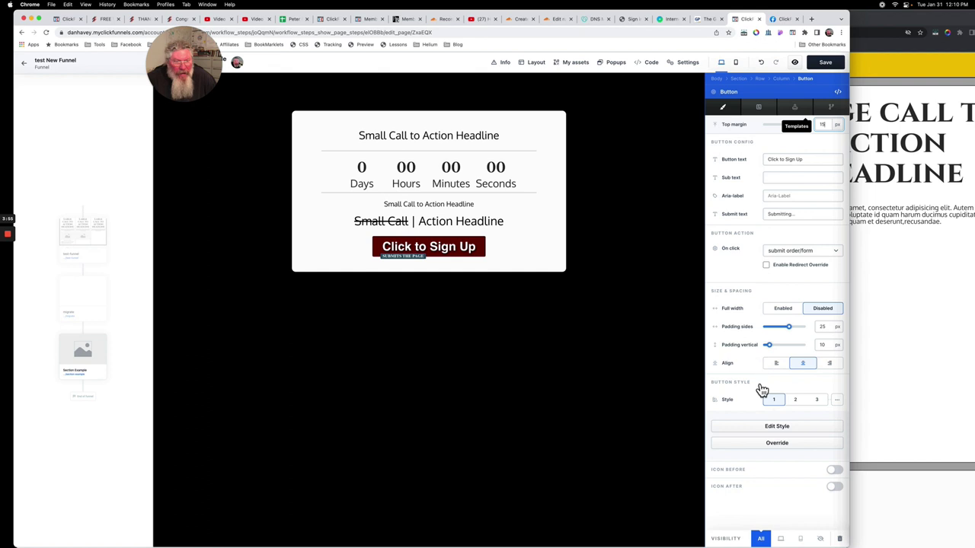
pyautogui.click(798, 111)
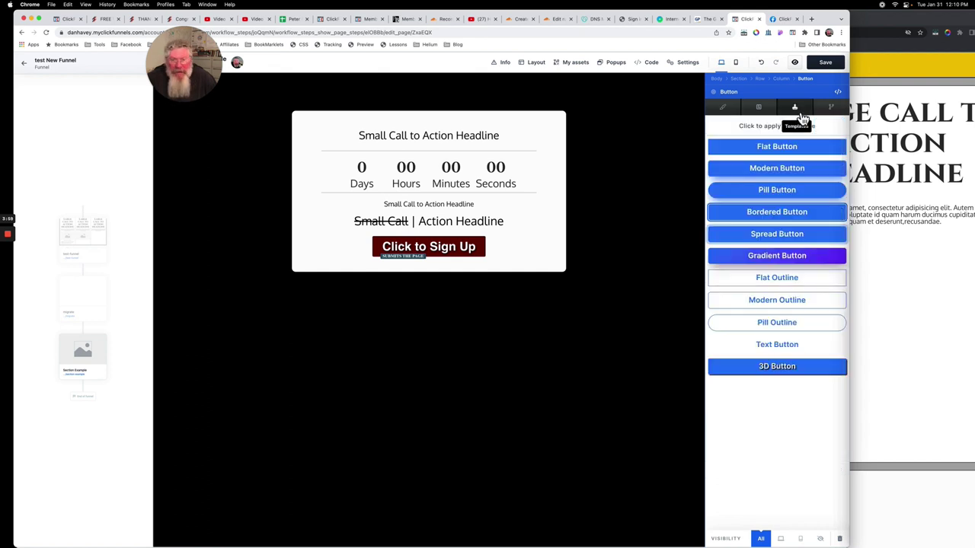
pyautogui.click(779, 178)
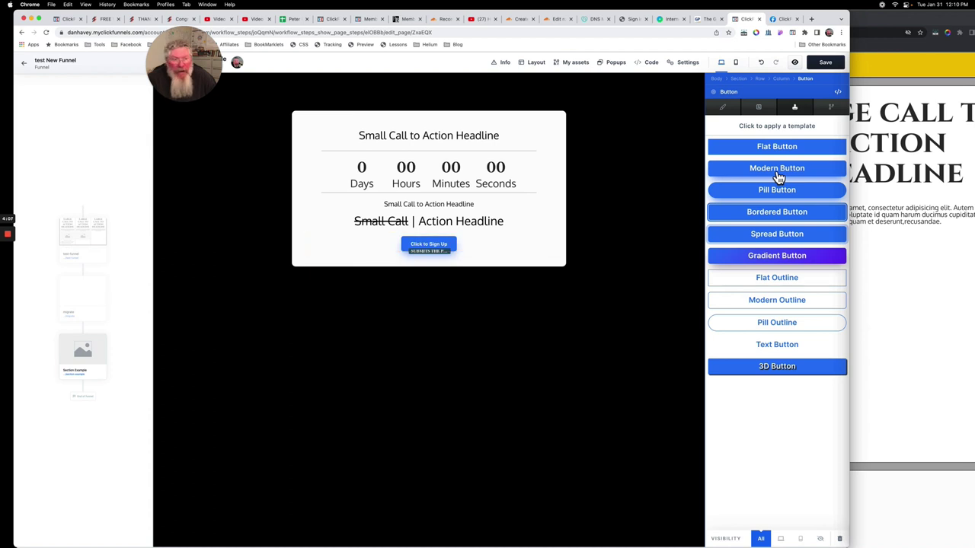
# Turn off the sign-up button's shadow and enlarge its primary text to about 3.16 rem
pyautogui.click(723, 106)
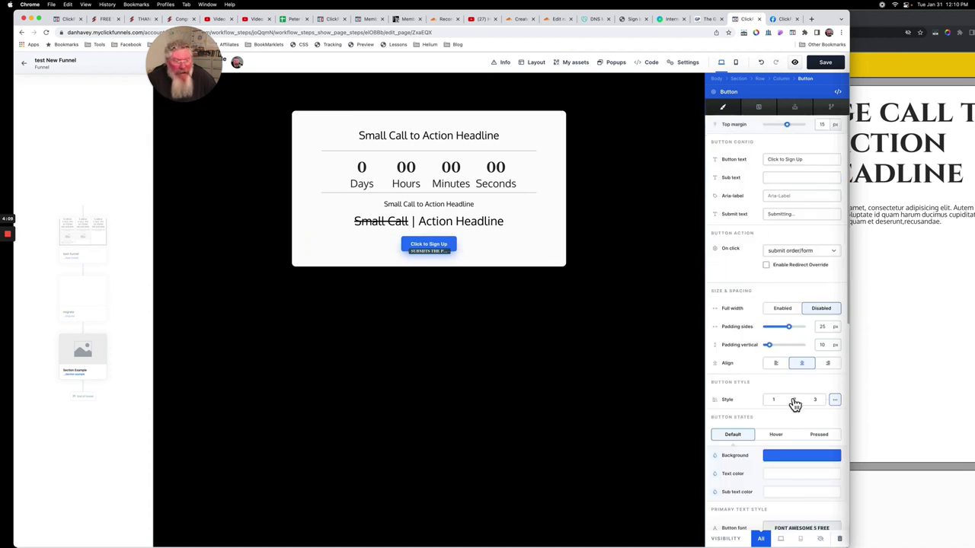
pyautogui.scroll(-5, 810, 483)
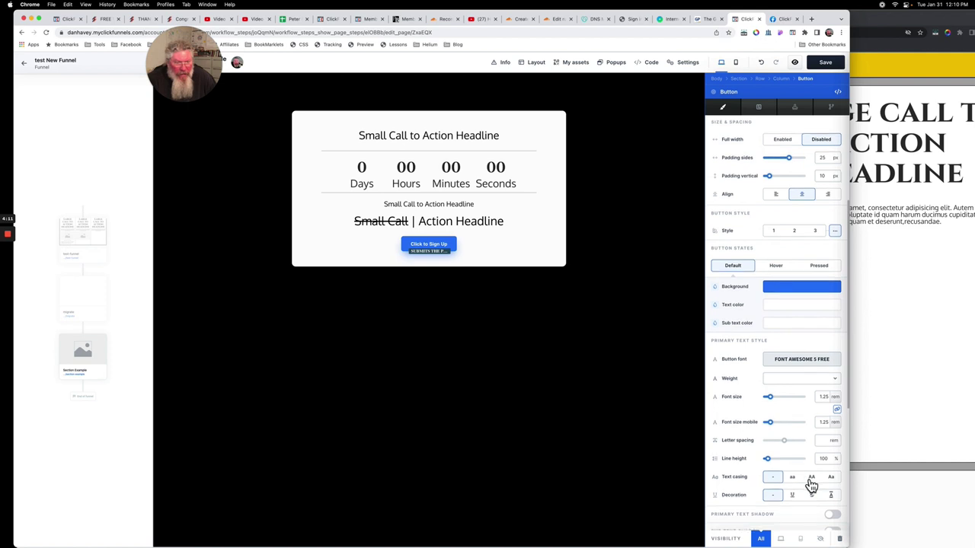
pyautogui.scroll(-4, 810, 483)
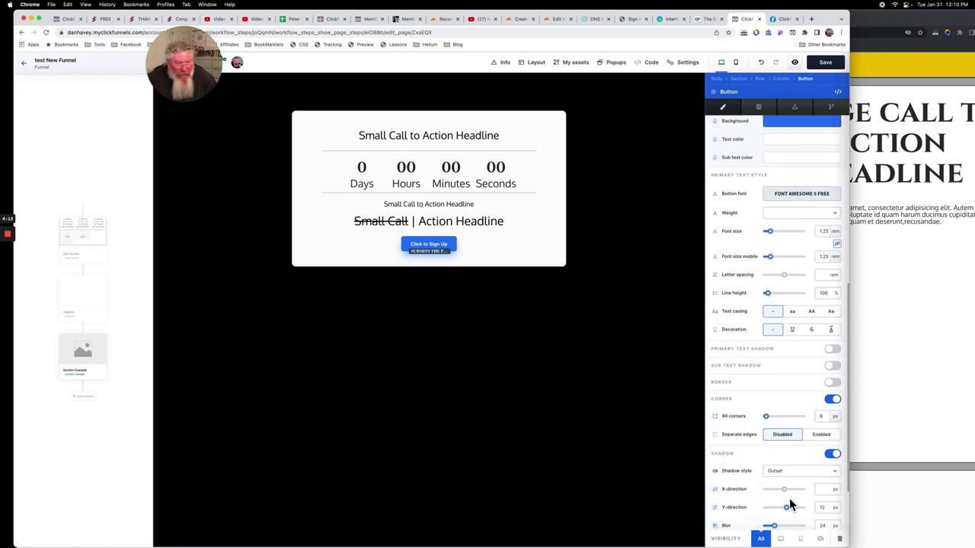
pyautogui.scroll(-2, 828, 454)
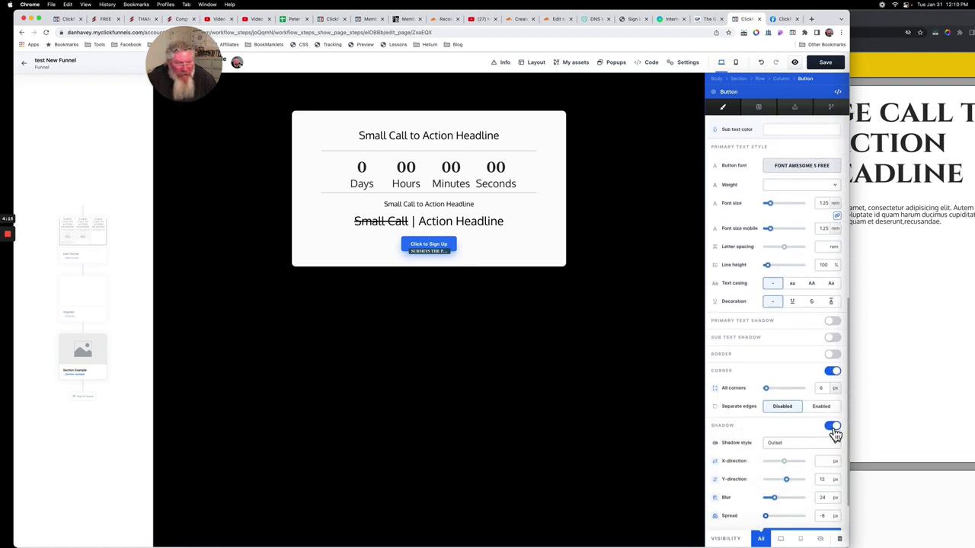
pyautogui.click(833, 428)
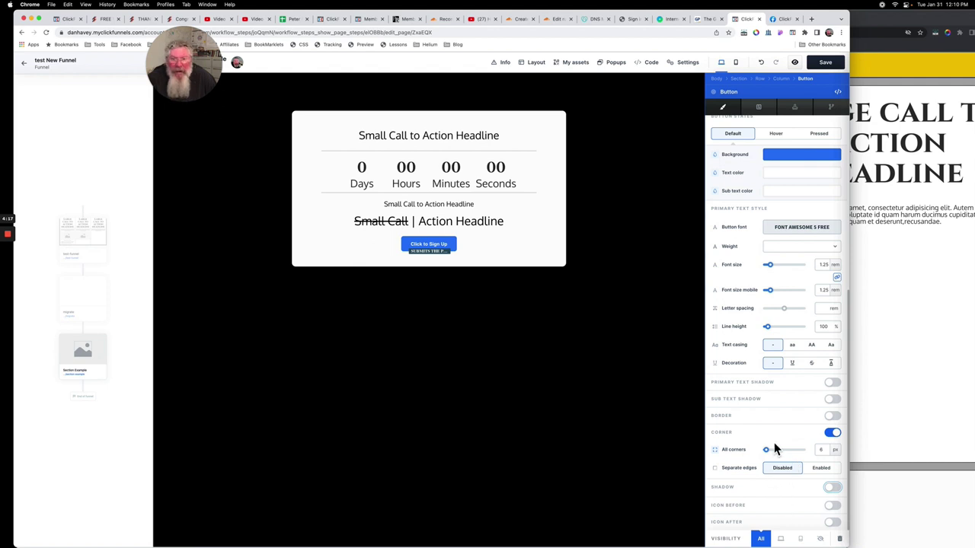
pyautogui.scroll(1, 777, 451)
pyautogui.scroll(2, 780, 450)
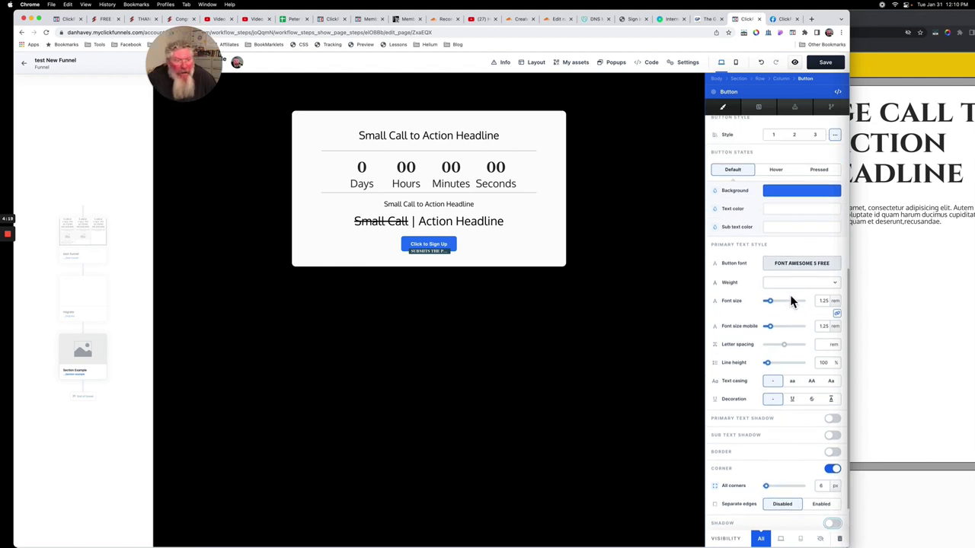
pyautogui.moveTo(775, 304); pyautogui.dragTo(785, 306)
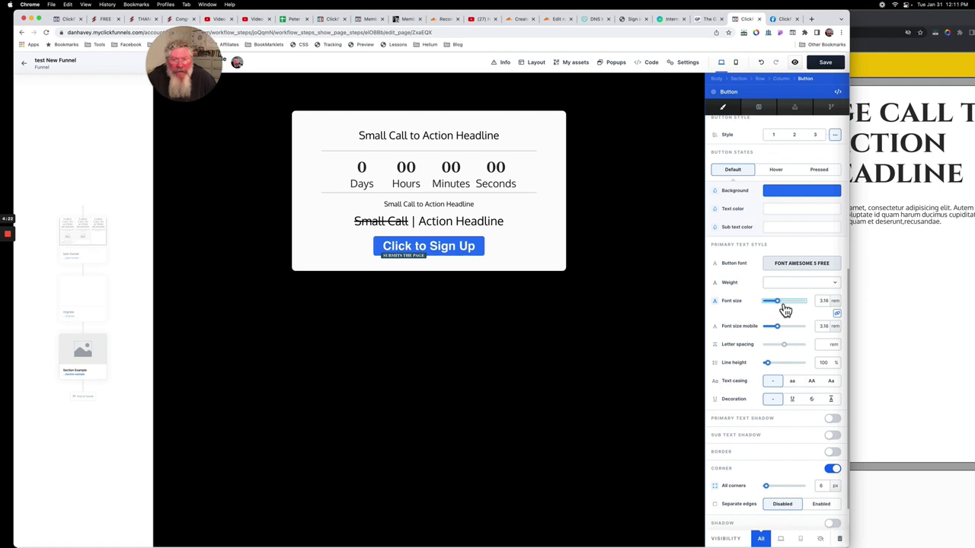
# Set the sign-up button's default background to green (22f63d) and copy the hex code for its hover state
pyautogui.click(806, 195)
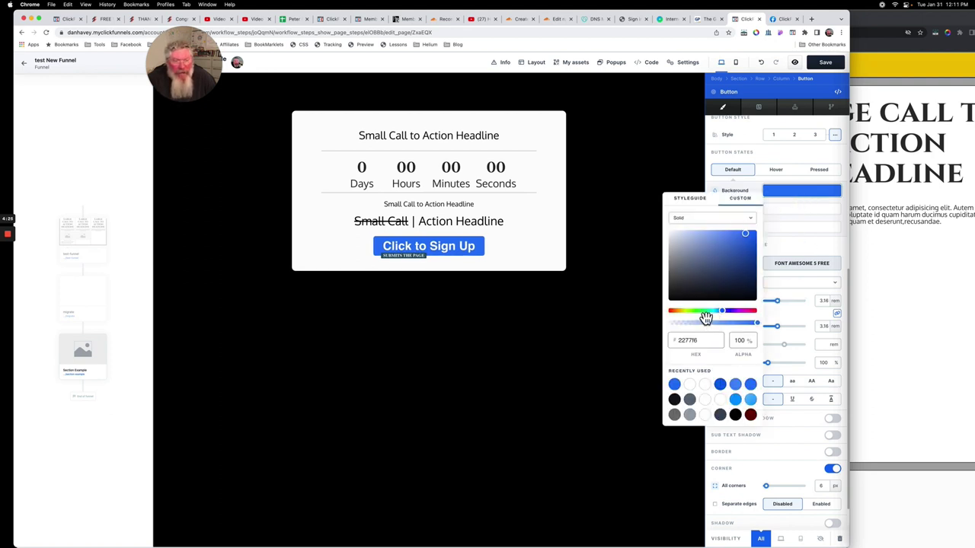
pyautogui.click(705, 311)
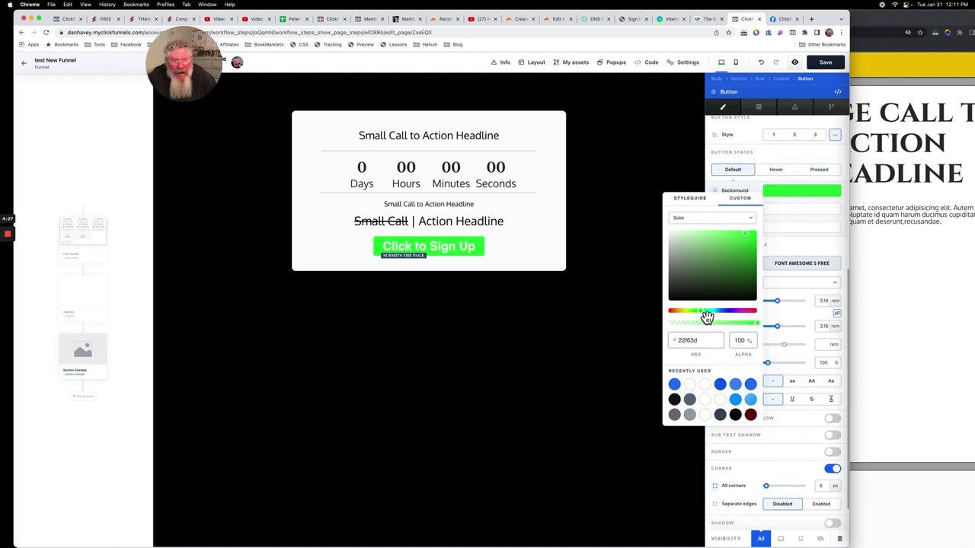
pyautogui.moveTo(701, 343); pyautogui.dragTo(682, 343)
pyautogui.press('super+c')
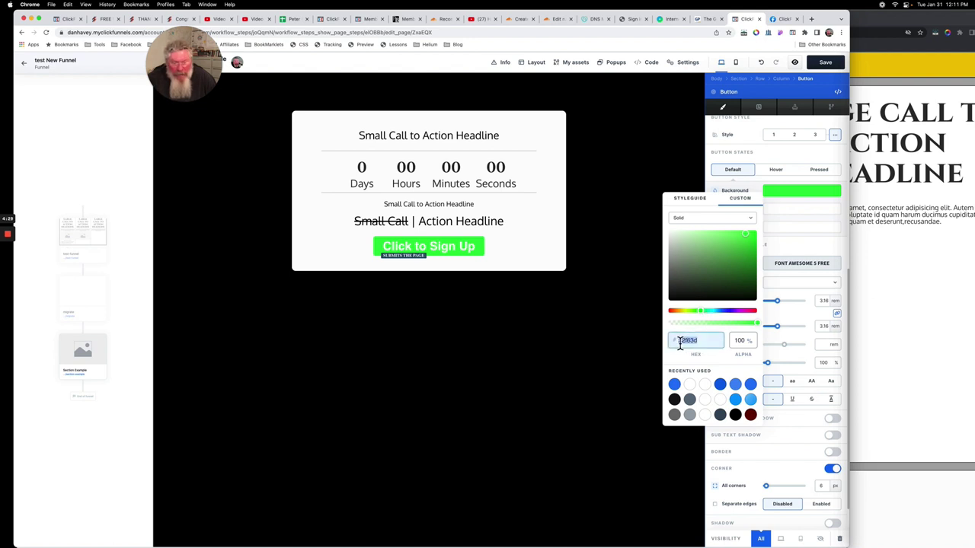
pyautogui.click(780, 171)
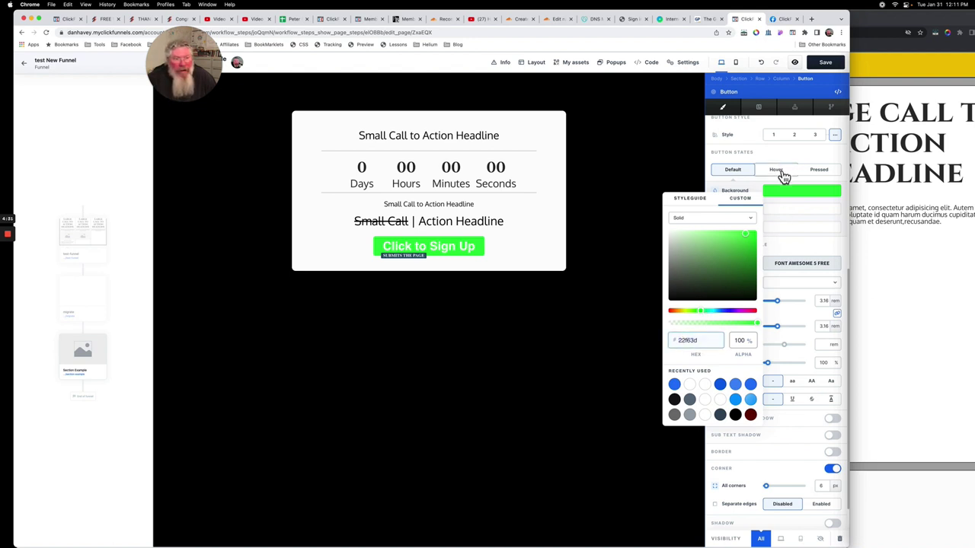
# Set the sign-up button's hover and pressed backgrounds to the same green (22f63d) as its default state
pyautogui.click(784, 195)
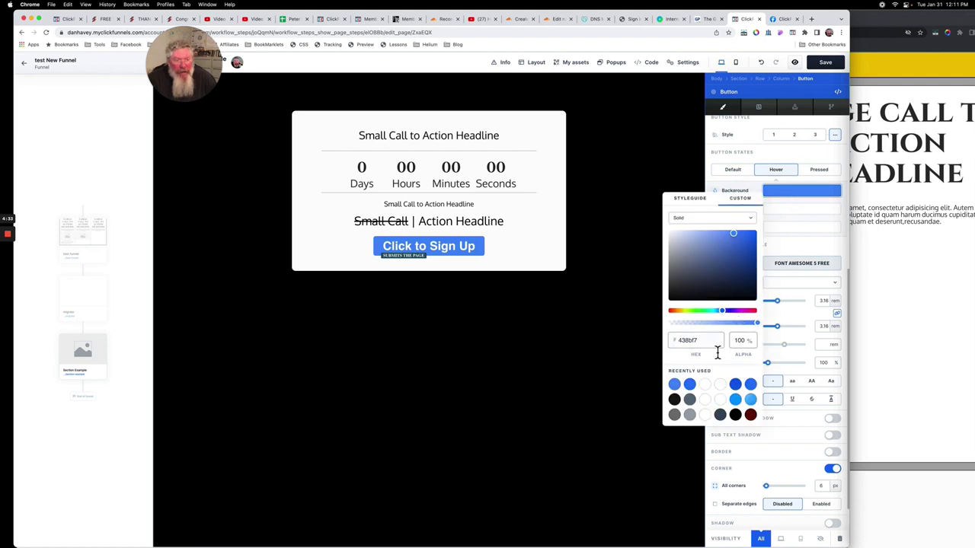
pyautogui.moveTo(705, 344); pyautogui.dragTo(681, 343)
pyautogui.hotkey('ctrl', 'v')
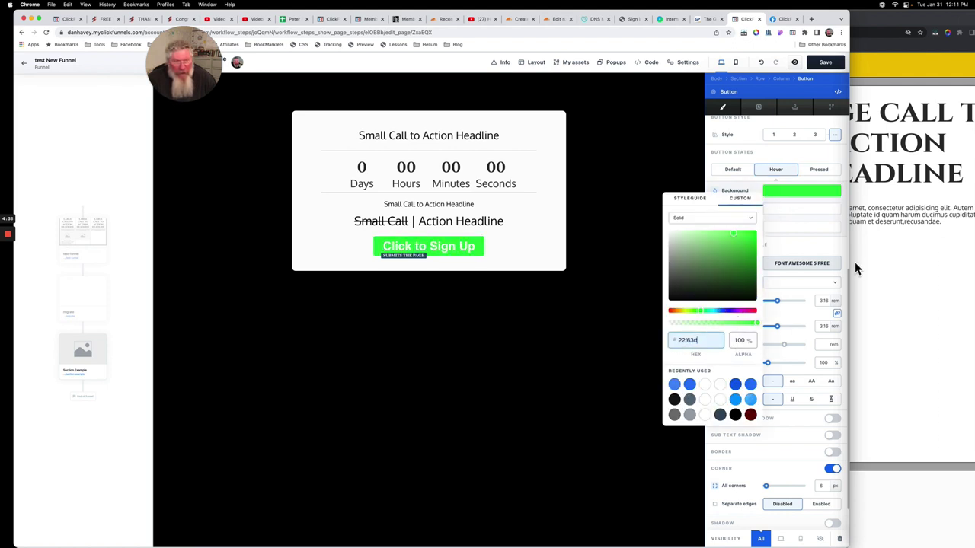
pyautogui.click(819, 169)
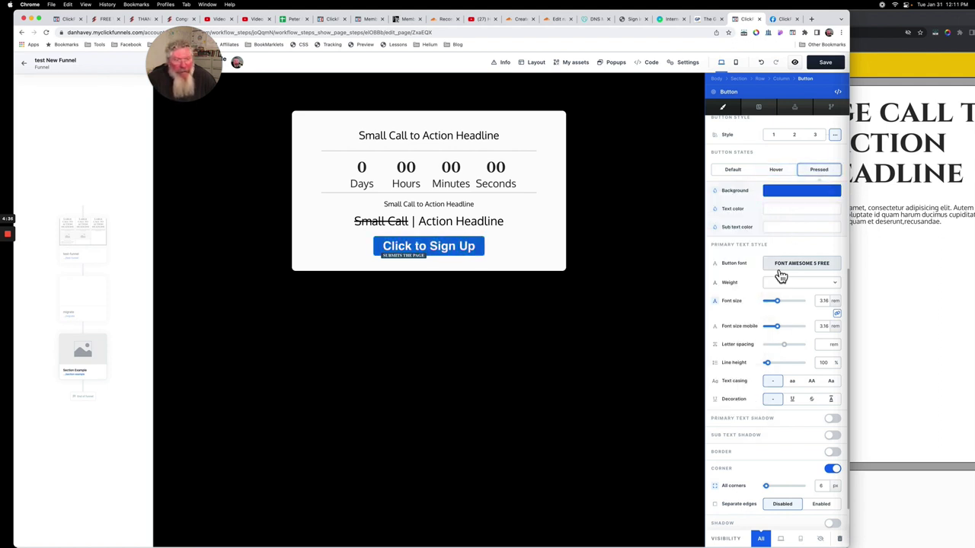
pyautogui.click(803, 191)
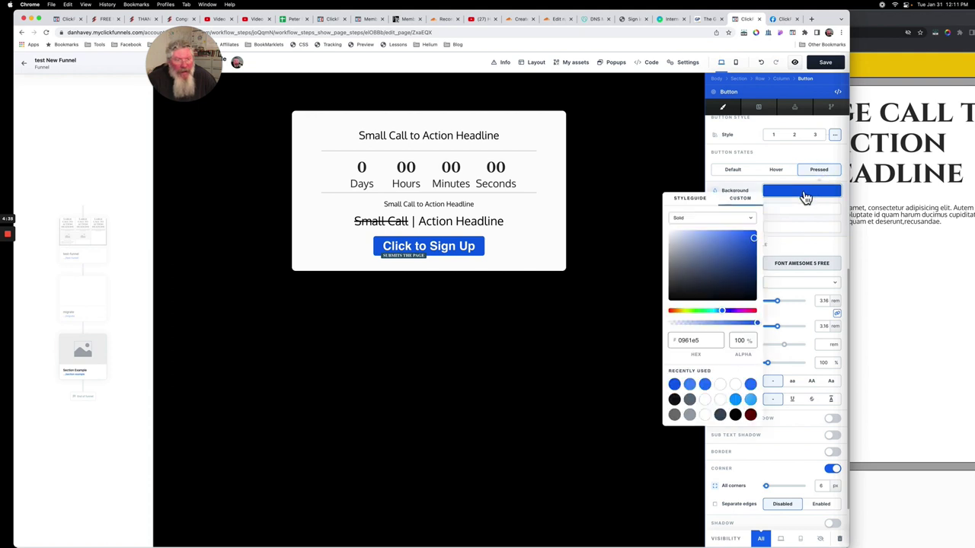
pyautogui.click(709, 340)
pyautogui.doubleClick(683, 343)
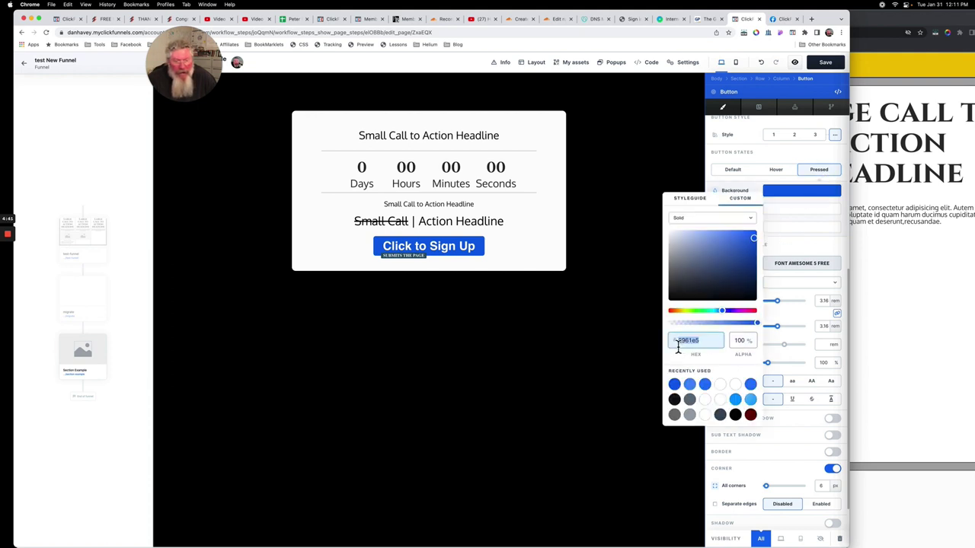
pyautogui.press('super+v')
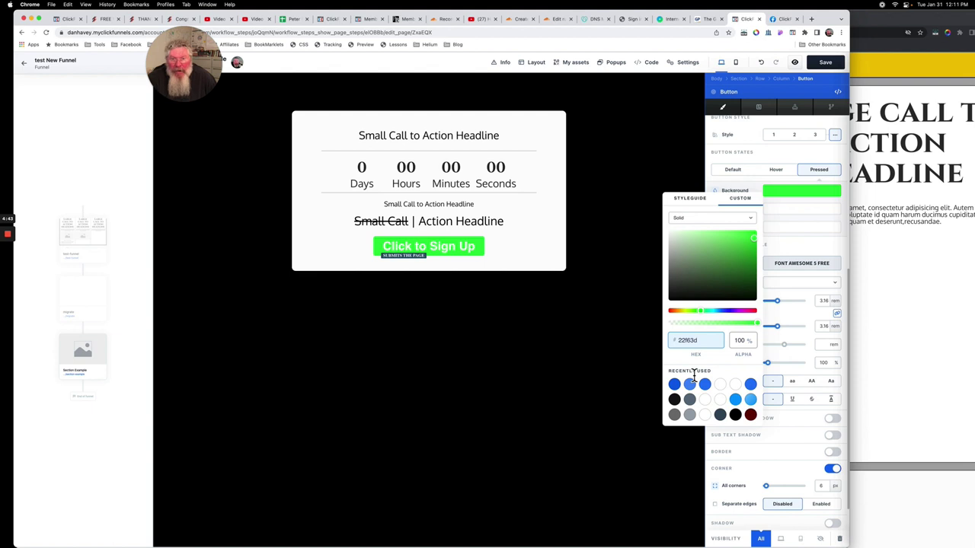
# Check the reference countdown box in the Facebook post, and add a partly transparent black border around the sign-up button
pyautogui.click(789, 22)
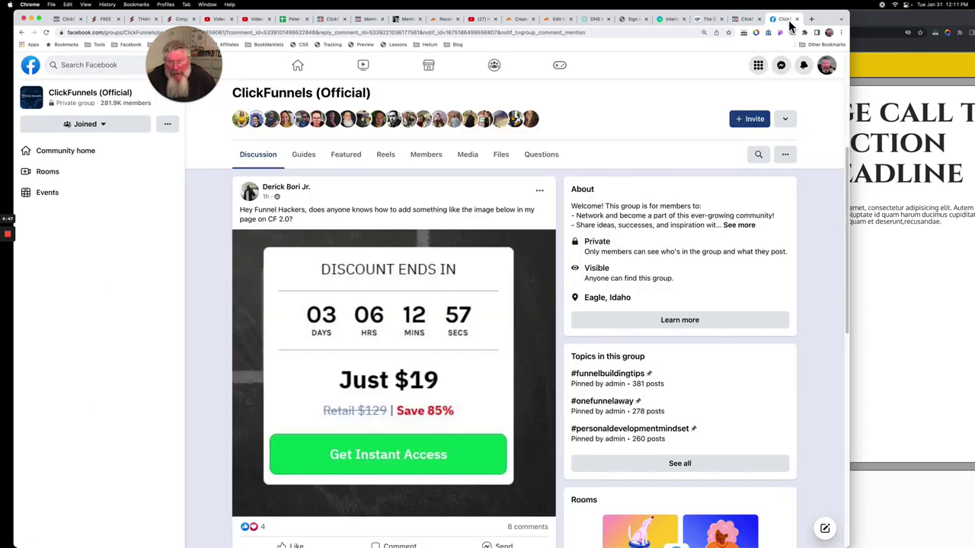
pyautogui.click(750, 21)
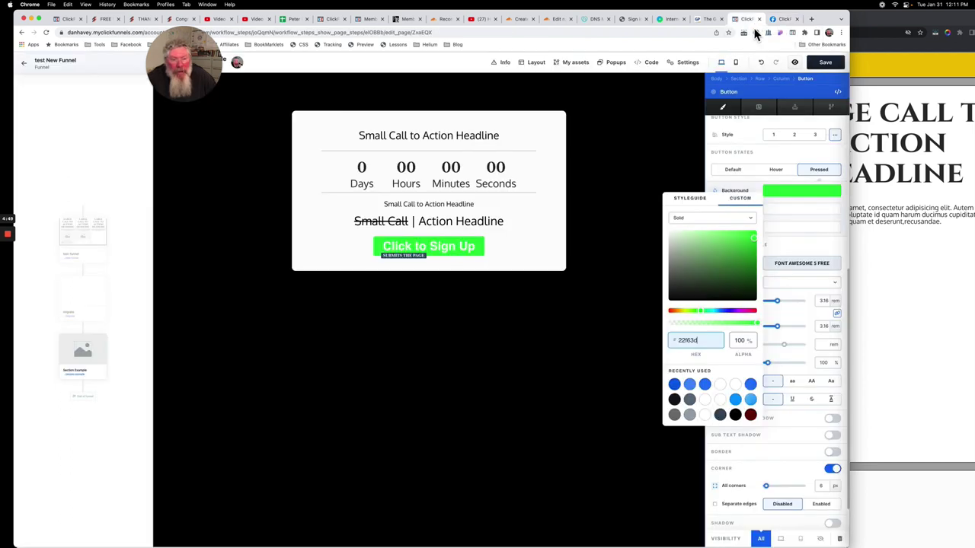
pyautogui.click(790, 253)
pyautogui.scroll(-1, 789, 373)
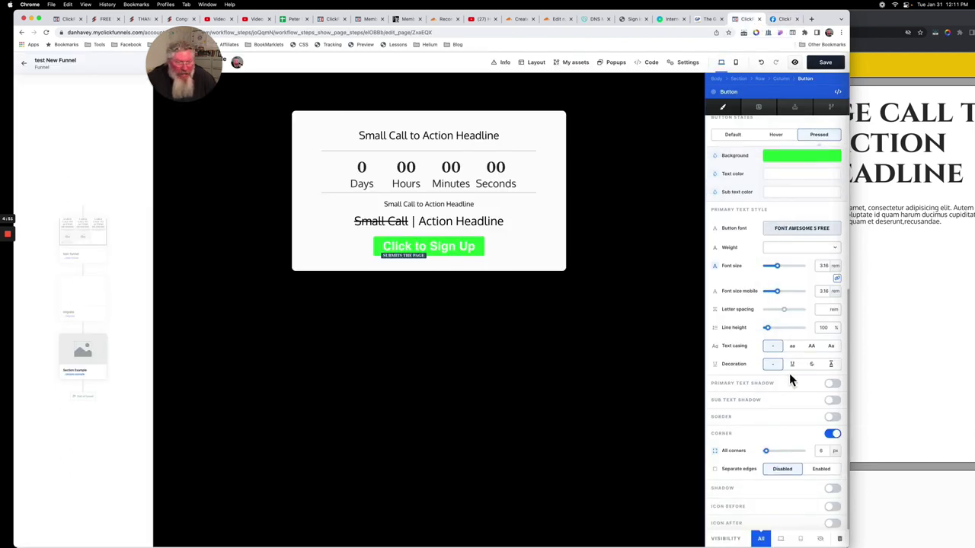
pyautogui.click(832, 417)
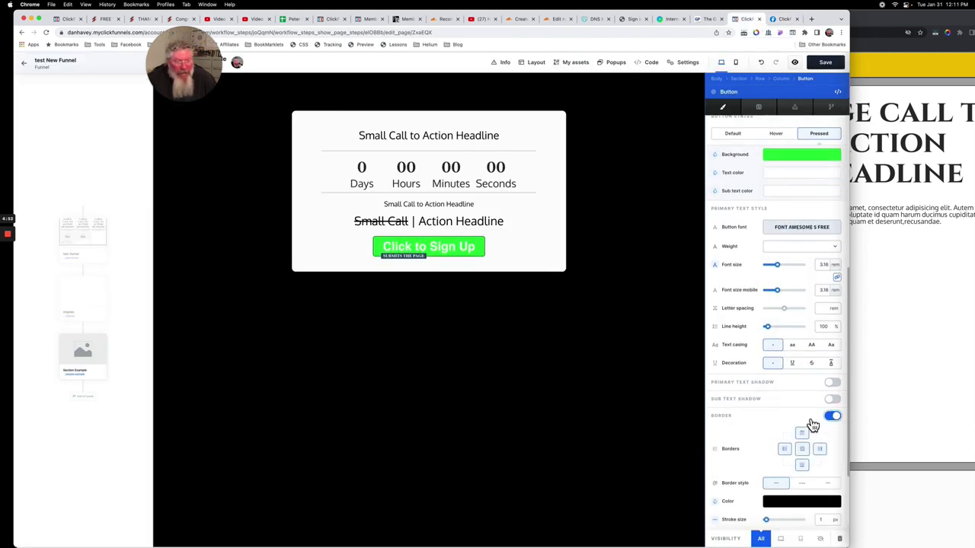
pyautogui.scroll(-2, 803, 419)
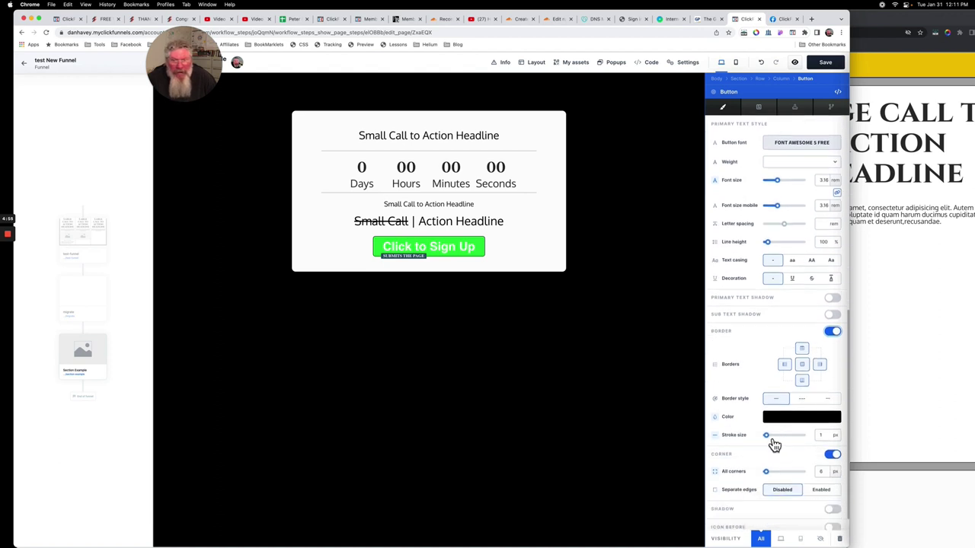
pyautogui.click(783, 427)
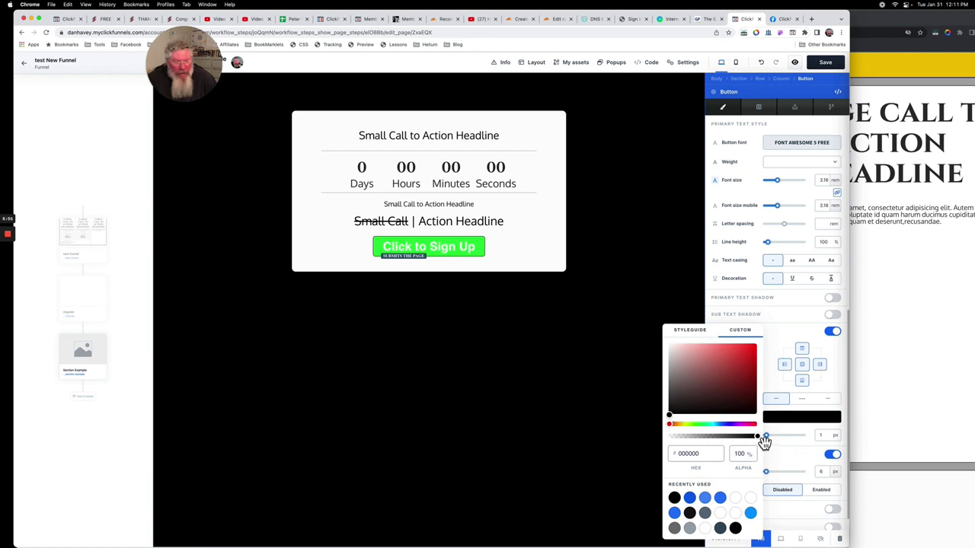
pyautogui.moveTo(762, 437); pyautogui.dragTo(705, 436)
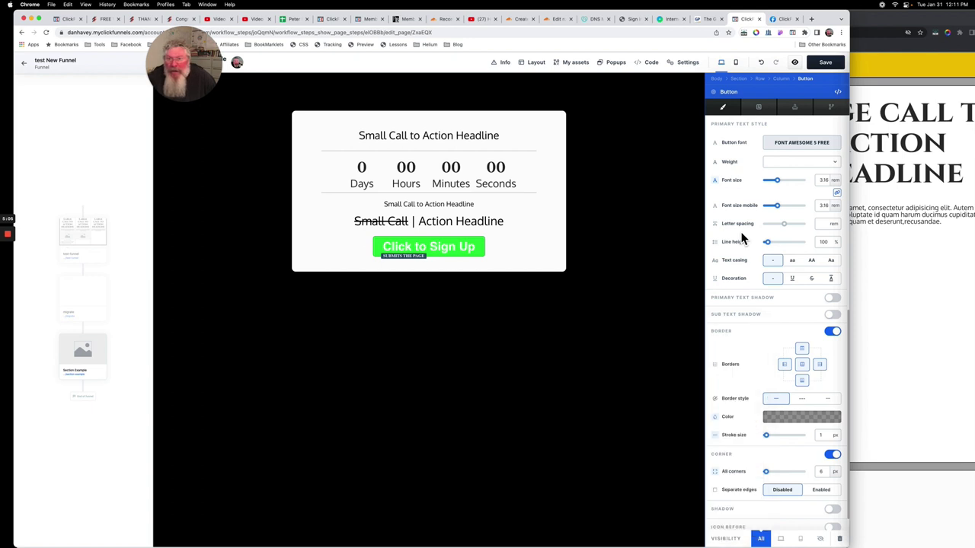
# Turn on the background of the section holding the countdown box and make its background color fully transparent
pyautogui.click(640, 137)
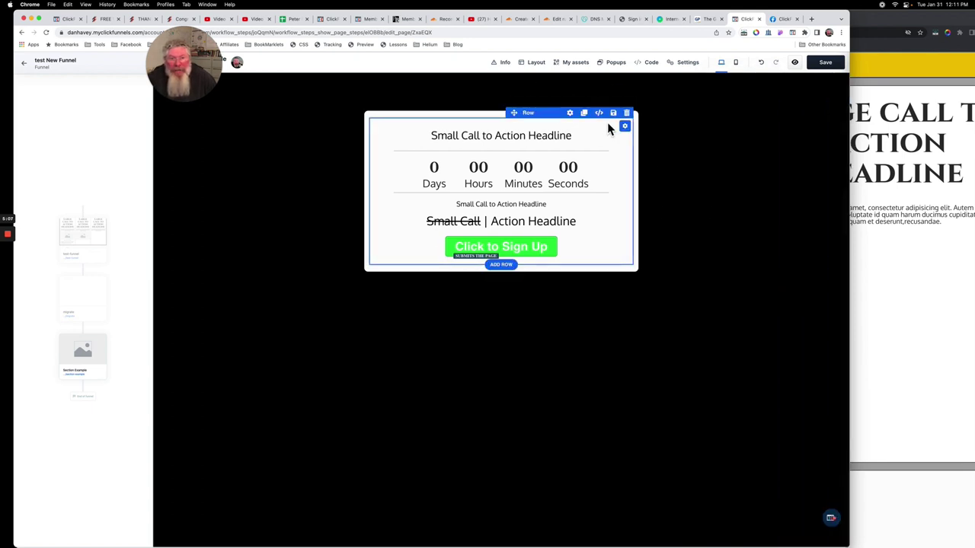
pyautogui.moveTo(637, 127)
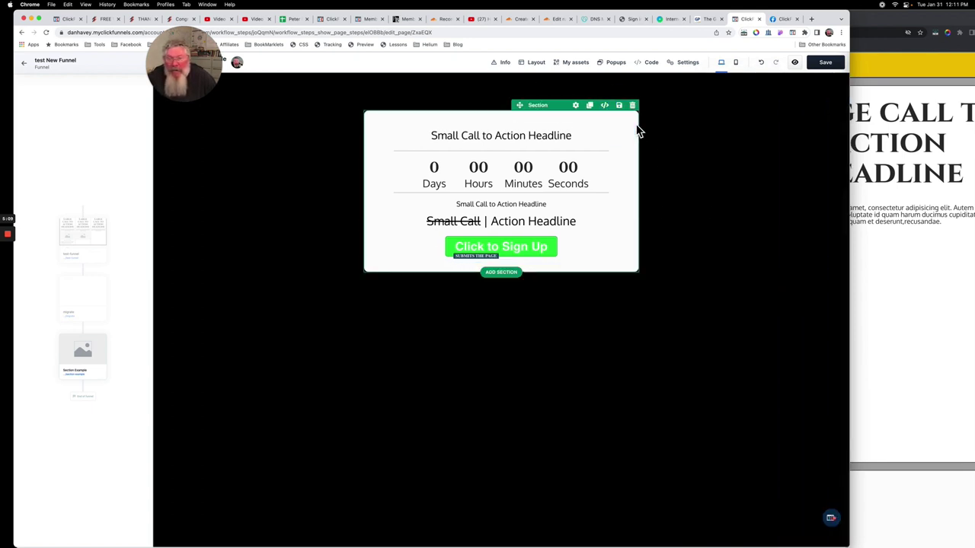
pyautogui.click(587, 113)
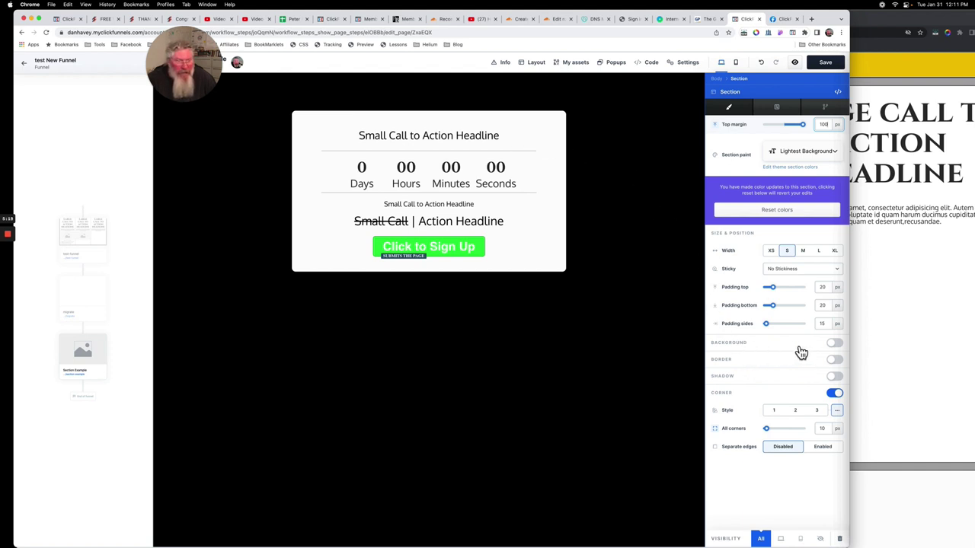
pyautogui.click(838, 346)
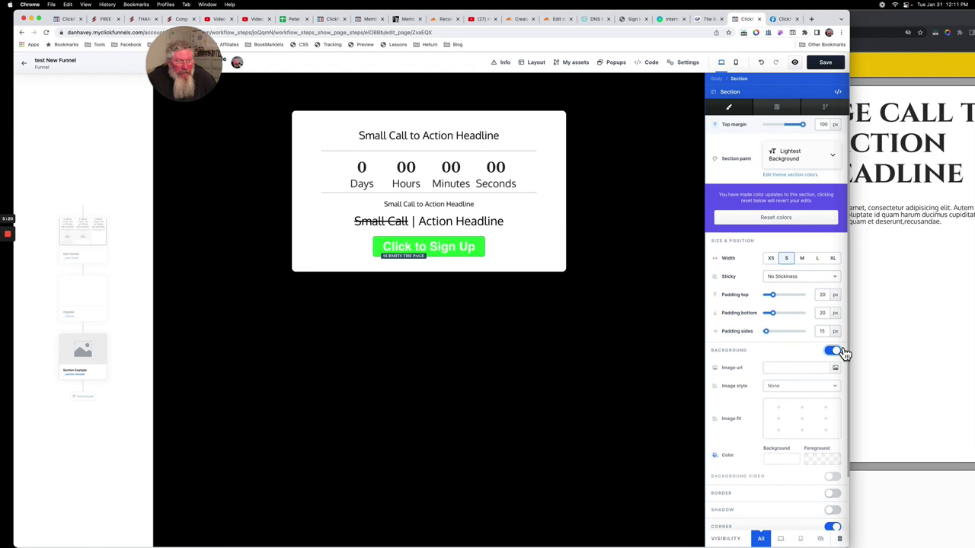
pyautogui.click(788, 461)
pyautogui.moveTo(762, 440); pyautogui.dragTo(663, 439)
pyautogui.click(582, 185)
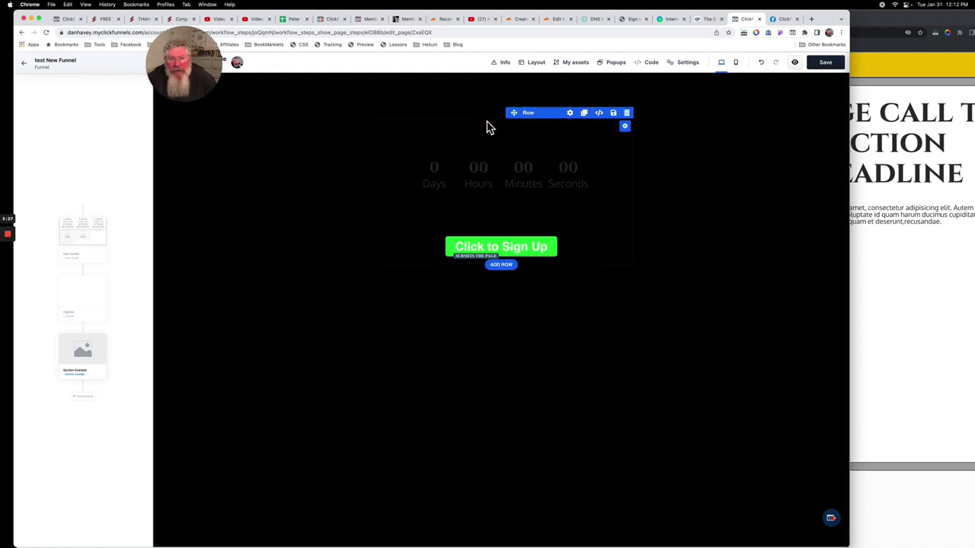
# Turn on the row's background with all corners rounded to 40 px, and set its padding to 30 px top and 35 px bottom
pyautogui.click(577, 119)
pyautogui.click(834, 234)
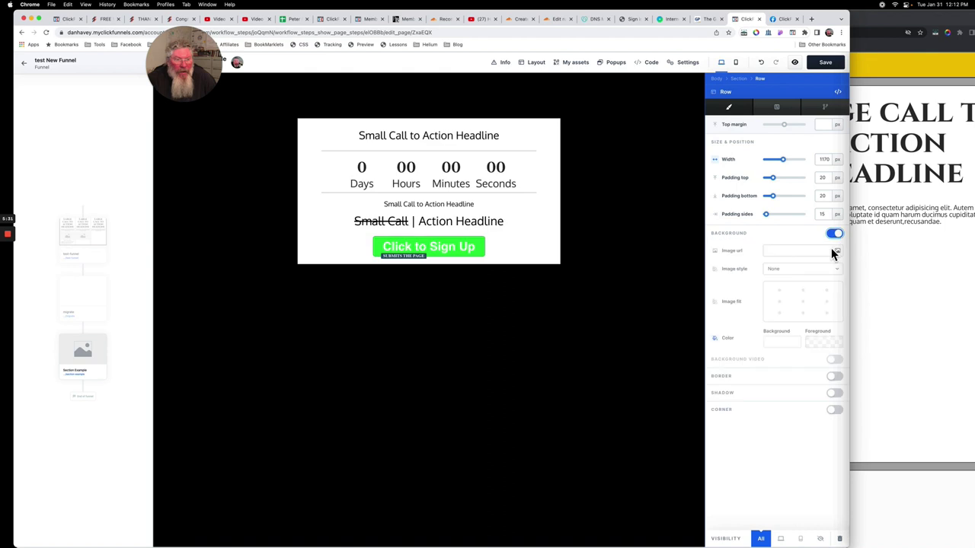
pyautogui.click(835, 411)
pyautogui.moveTo(775, 454); pyautogui.dragTo(777, 454)
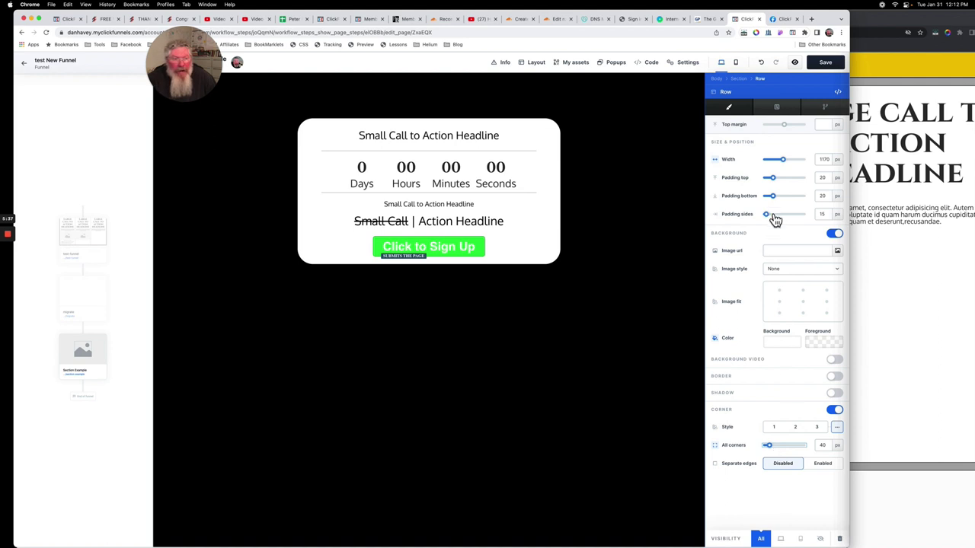
pyautogui.moveTo(779, 182); pyautogui.dragTo(785, 202)
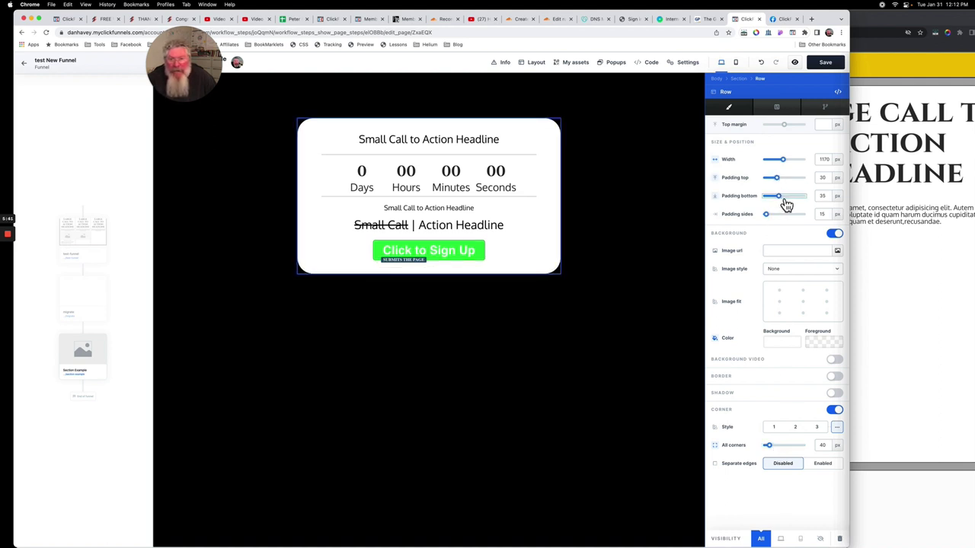
pyautogui.click(579, 188)
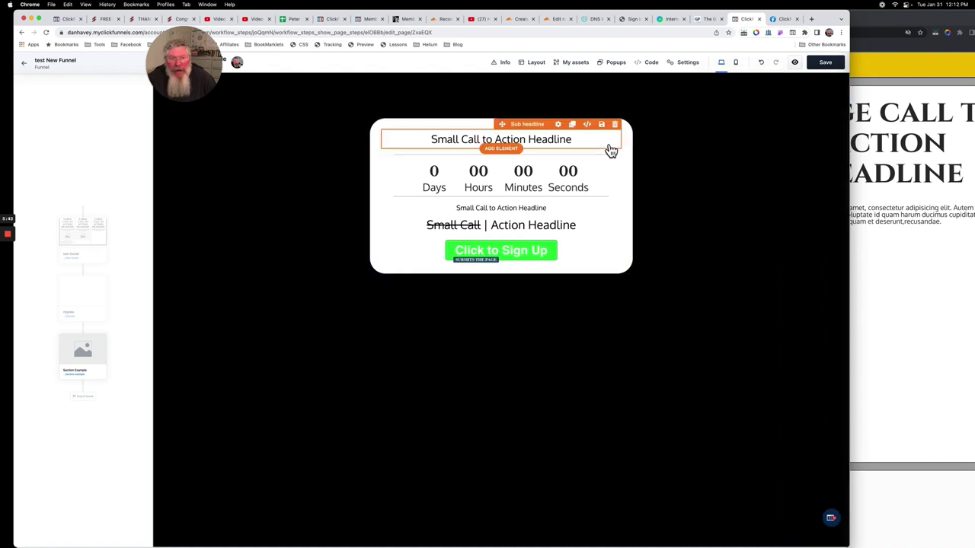
# Turn off the background of the row holding the countdown box
pyautogui.click(572, 114)
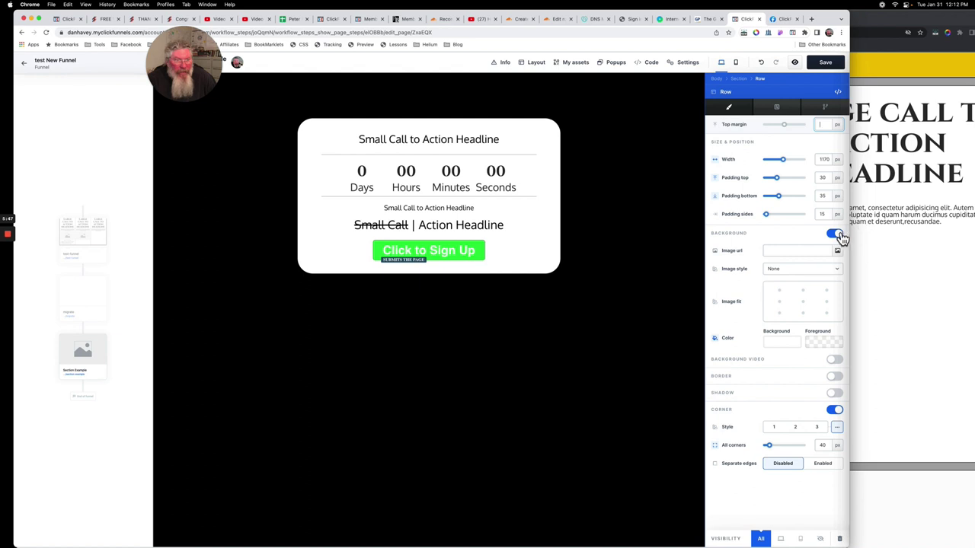
pyautogui.click(837, 235)
pyautogui.click(503, 180)
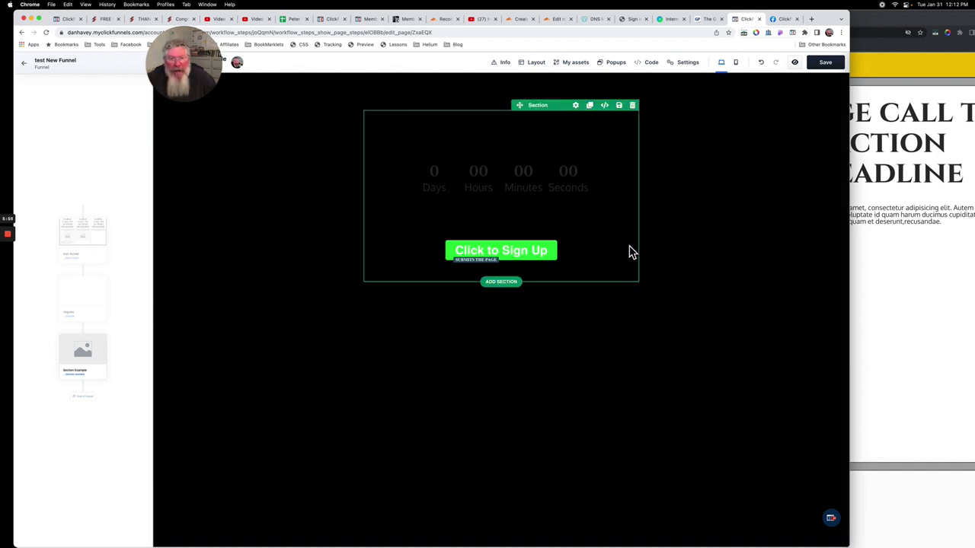
# Turn on the column's background with all corners rounded to 32 px, and set its padding to 19 px top and 31 px bottom
pyautogui.click(626, 127)
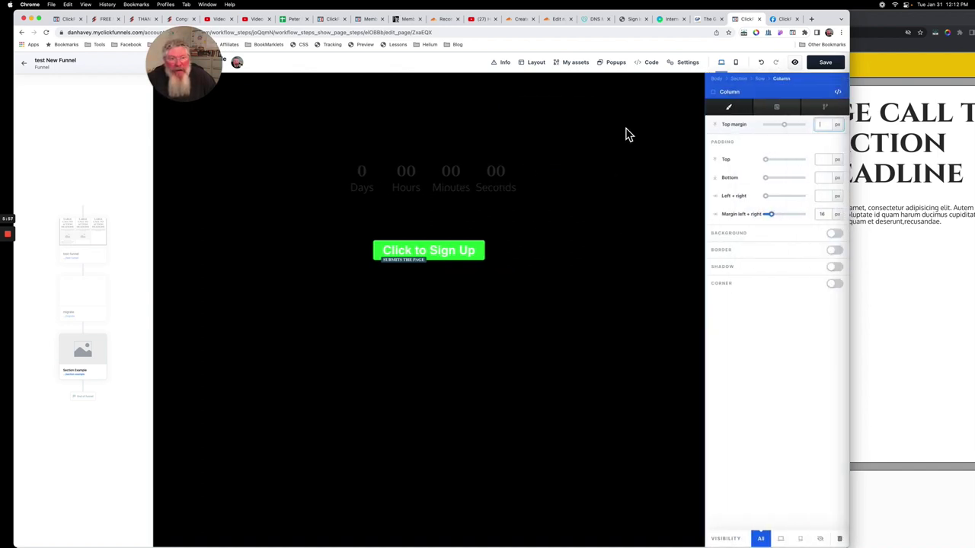
pyautogui.click(837, 234)
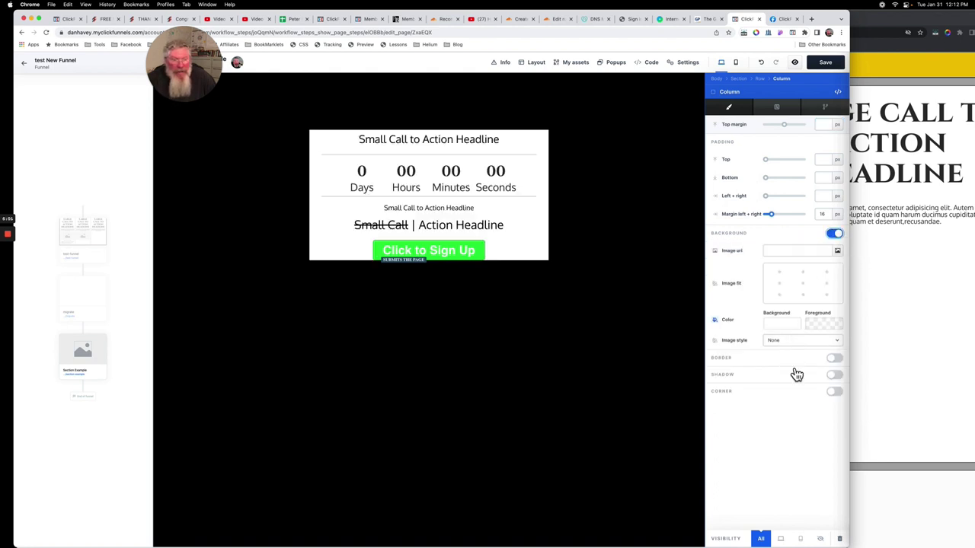
pyautogui.click(837, 392)
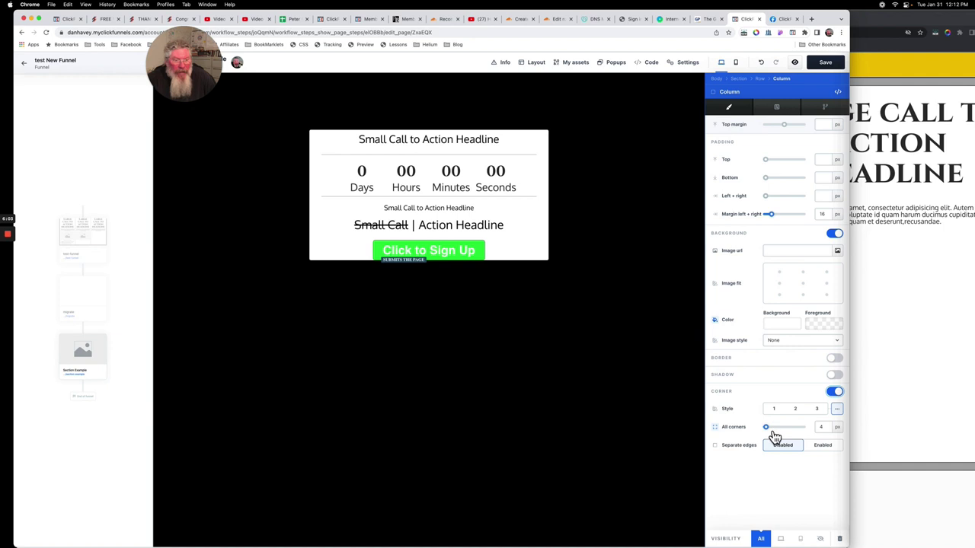
pyautogui.moveTo(771, 432); pyautogui.dragTo(774, 432)
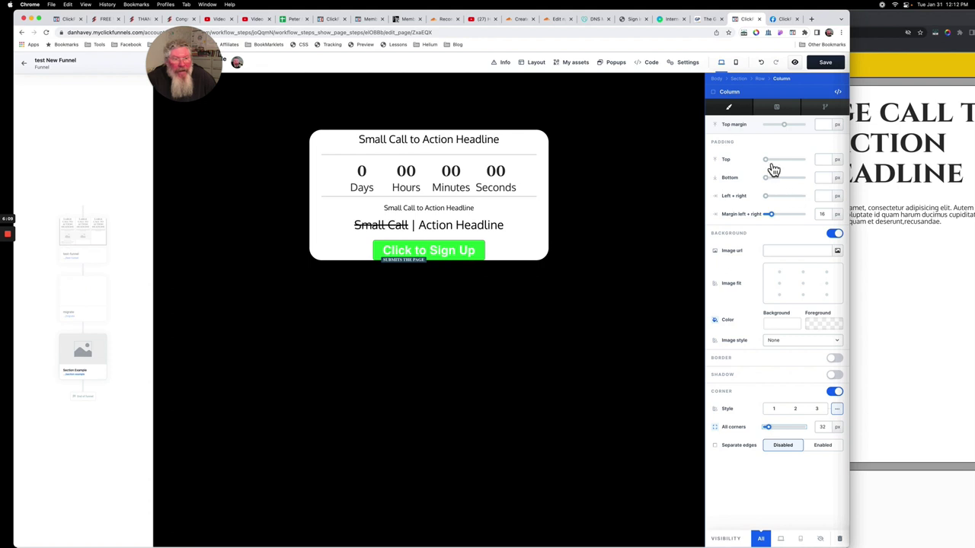
pyautogui.moveTo(771, 163); pyautogui.dragTo(785, 190)
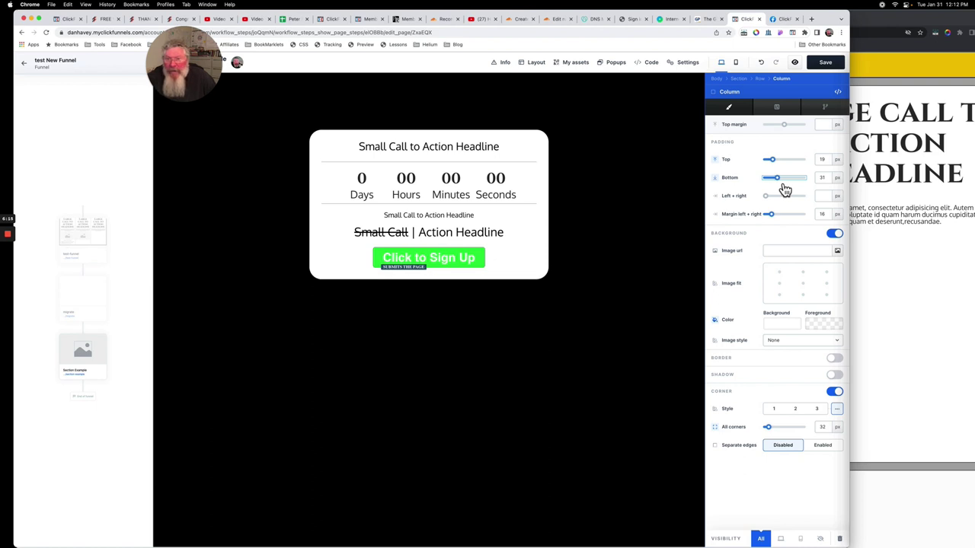